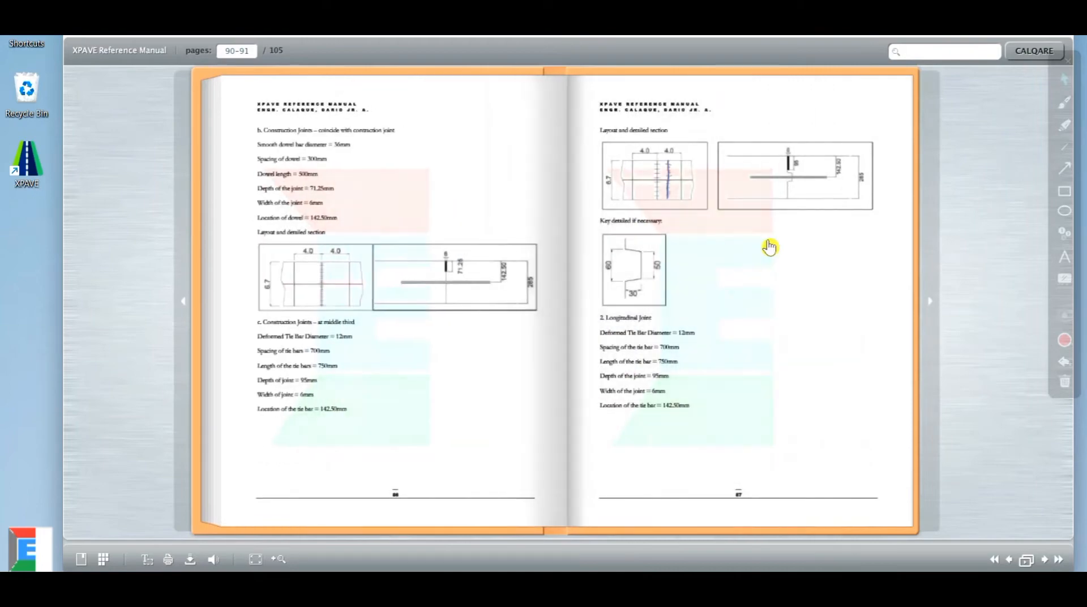
# Flip forward to the 'Rigid Pavement Example Using XPAVE' pages and zoom in, then back out
pyautogui.click(767, 245)
pyautogui.click(760, 247)
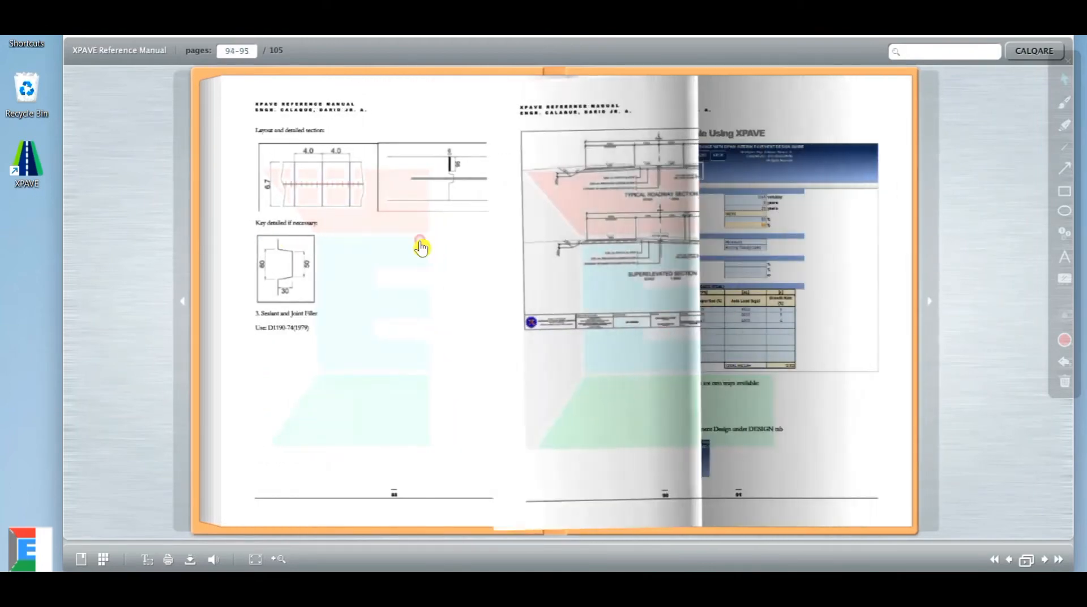
pyautogui.doubleClick(649, 150)
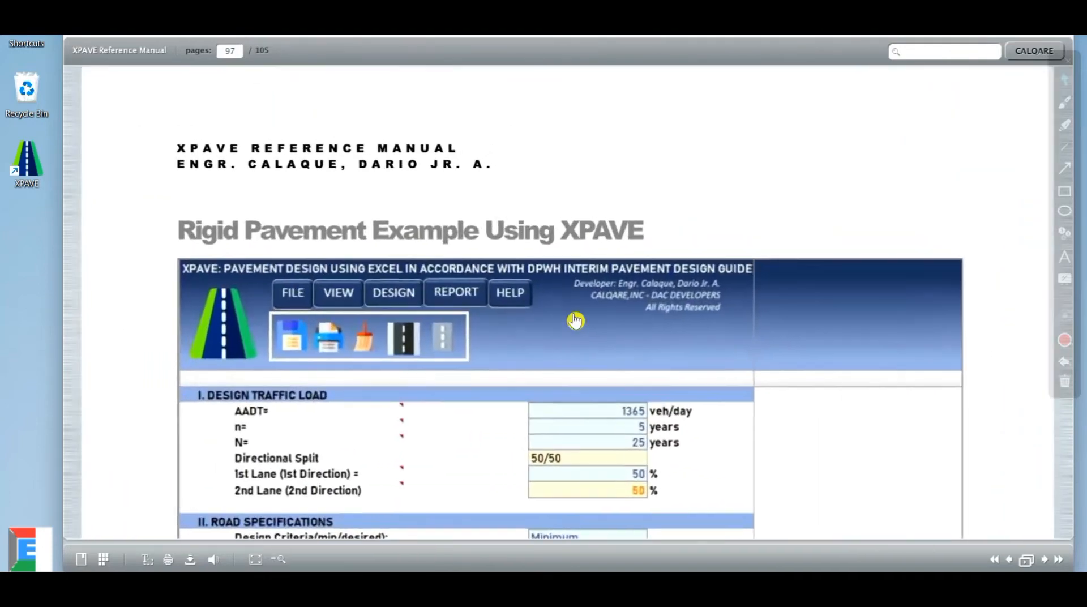
pyautogui.scroll(-3, 581, 371)
pyautogui.doubleClick(581, 370)
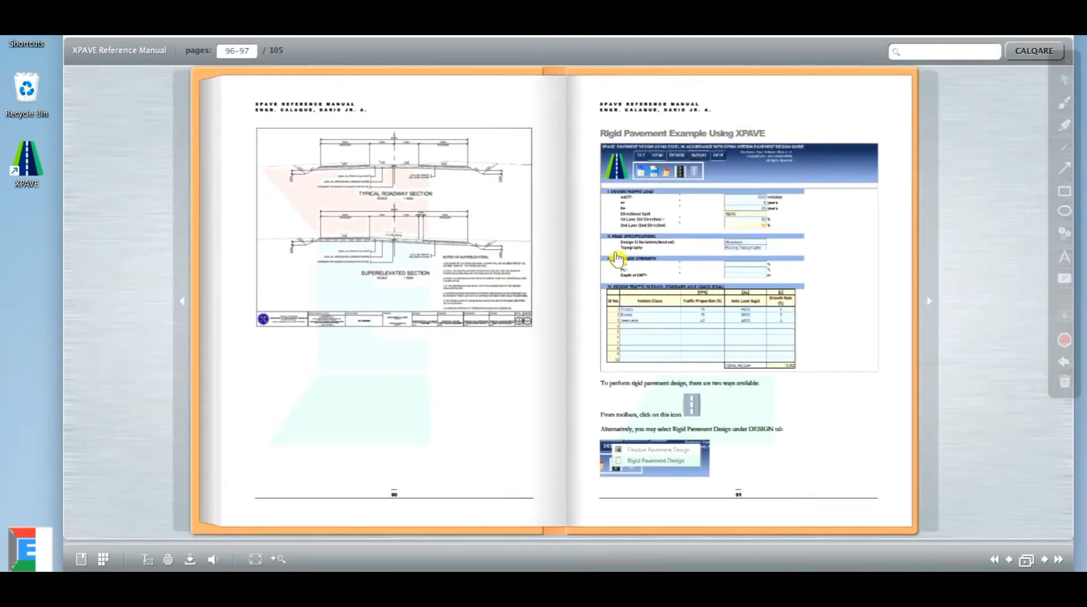
# Page through toward Troubleshooting, then back to the Rigid Pavement Design Example and zoom in
pyautogui.moveTo(613, 254); pyautogui.dragTo(510, 249)
pyautogui.moveTo(726, 218); pyautogui.dragTo(507, 214)
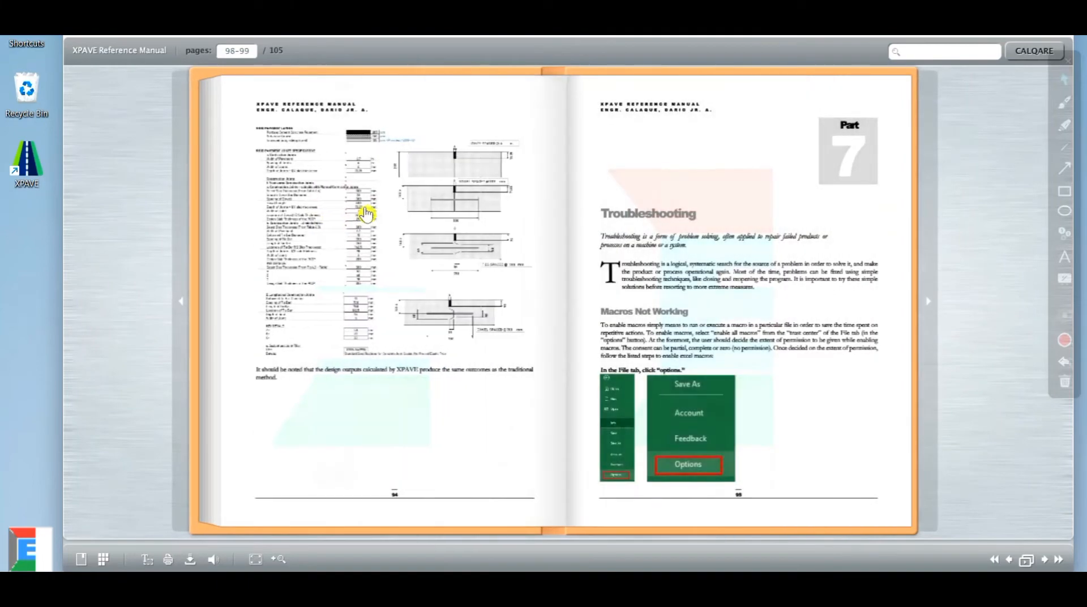
pyautogui.moveTo(364, 212); pyautogui.dragTo(706, 209)
pyautogui.moveTo(332, 208); pyautogui.dragTo(706, 199)
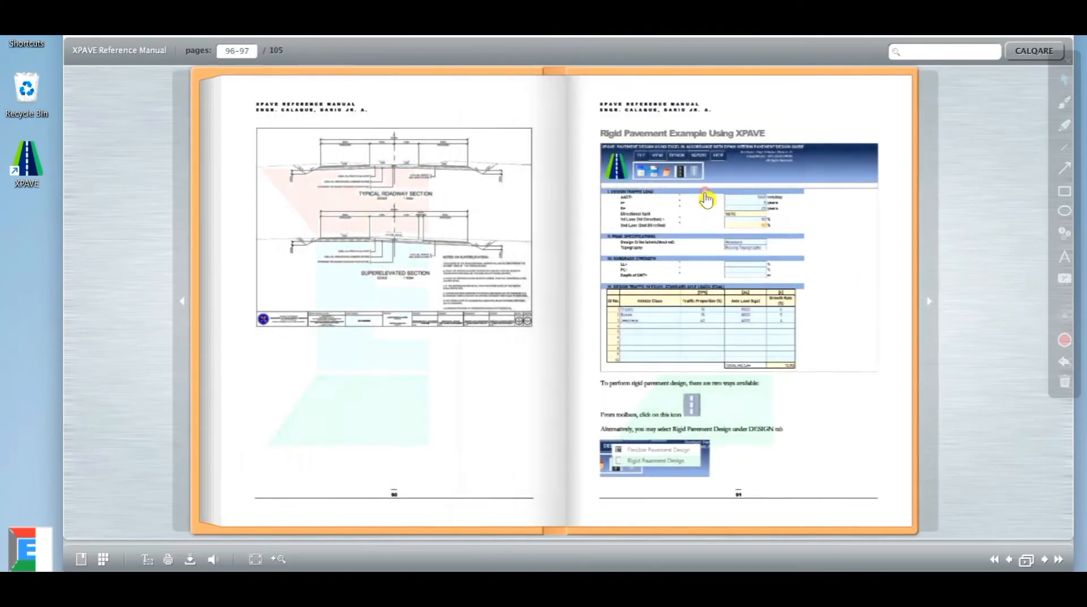
pyautogui.moveTo(345, 199); pyautogui.dragTo(641, 177)
pyautogui.moveTo(366, 202); pyautogui.dragTo(682, 187)
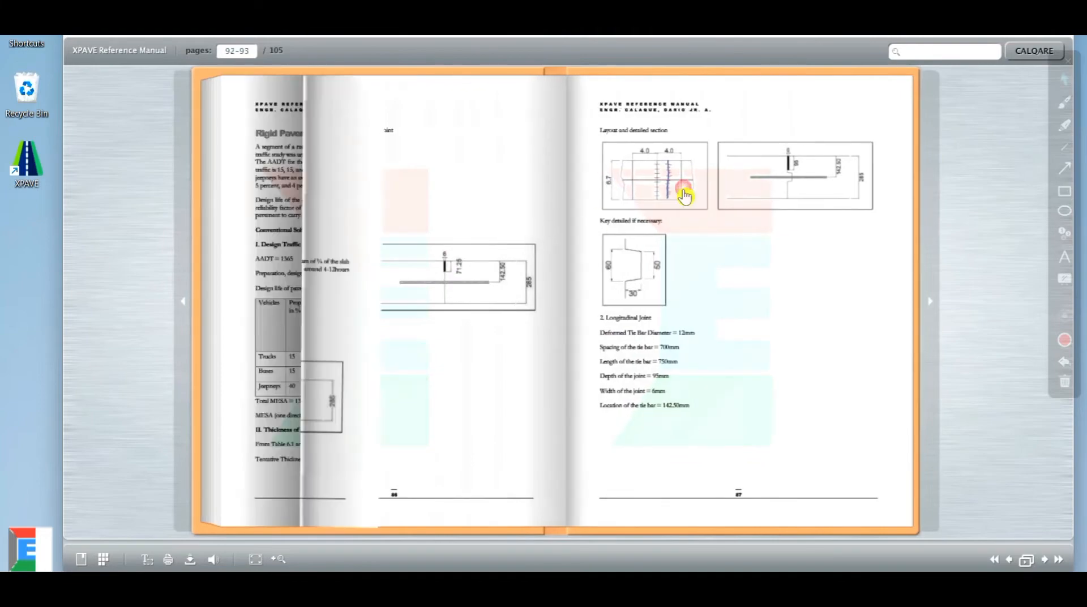
pyautogui.doubleClick(315, 180)
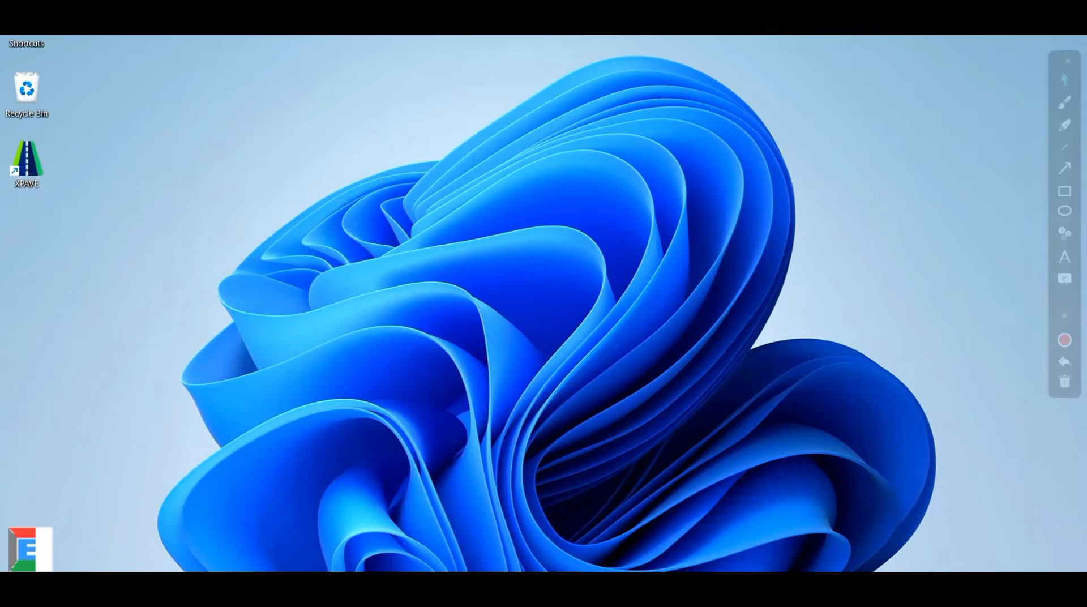
# Launch XPAVE from its desktop shortcut and wait for the Sign In window
pyautogui.doubleClick(29, 157)
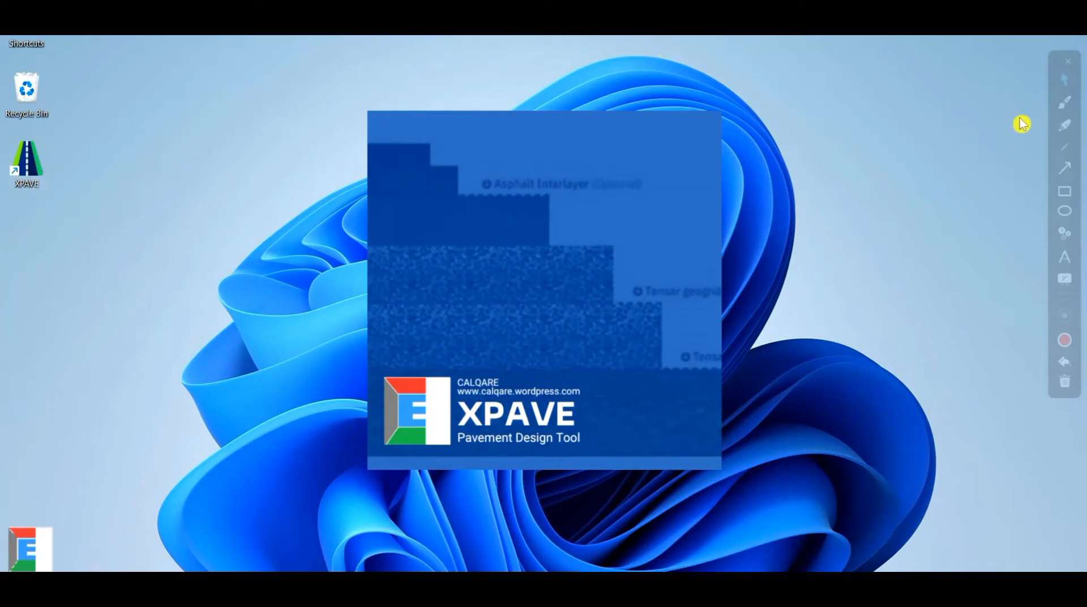
pyautogui.click(1064, 191)
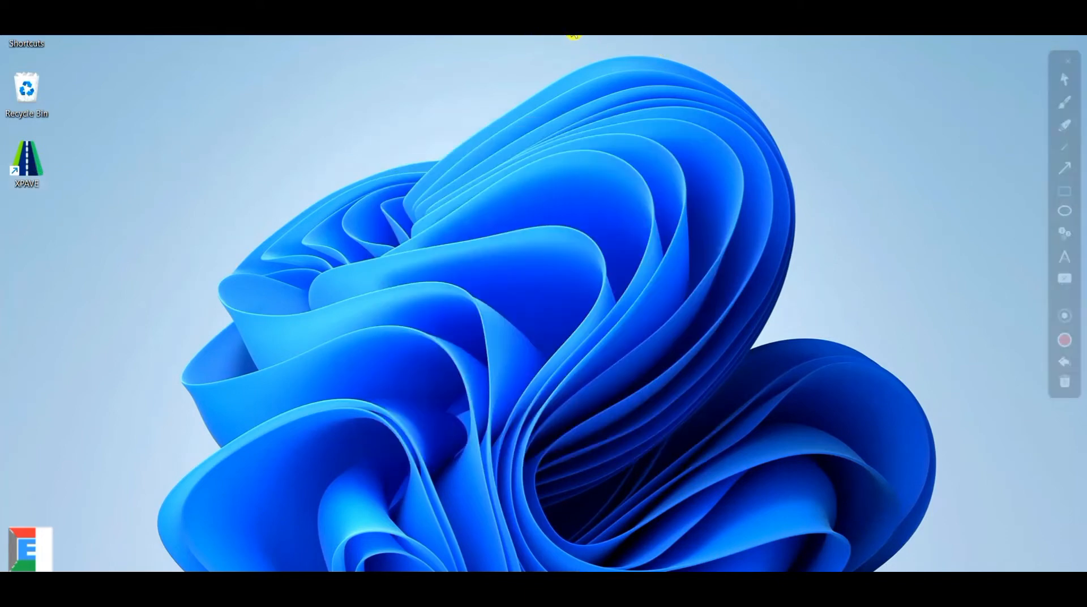
pyautogui.click(1065, 79)
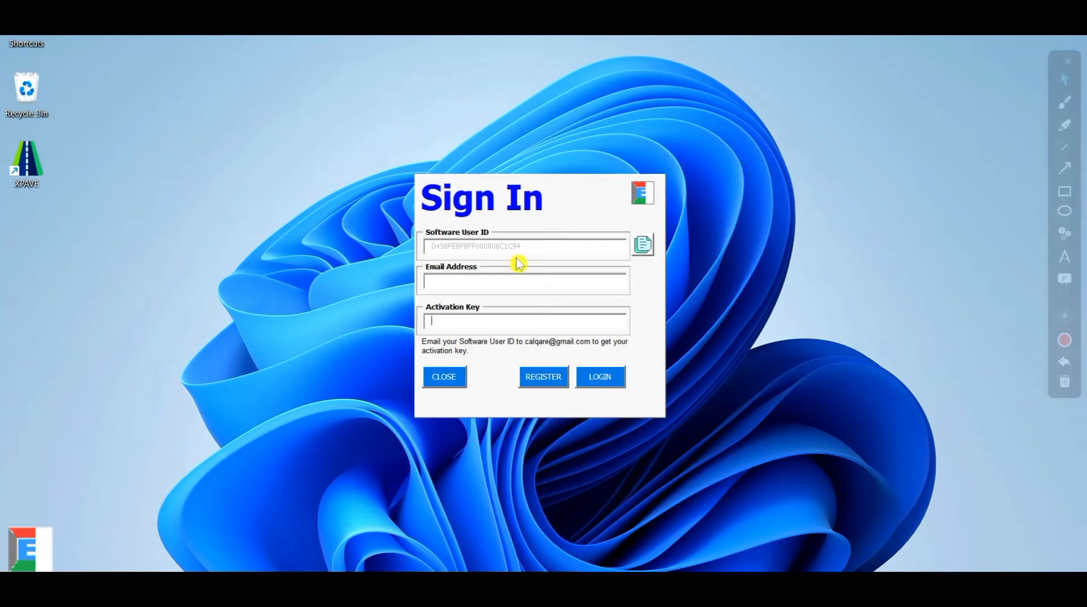
# Enter the account e-mail address and activation key, then log in to XPAVE
pyautogui.click(464, 281)
pyautogui.write('cal')
pyautogui.press('BackSpace')
pyautogui.press('BackSpace')
pyautogui.press('BackSpace')
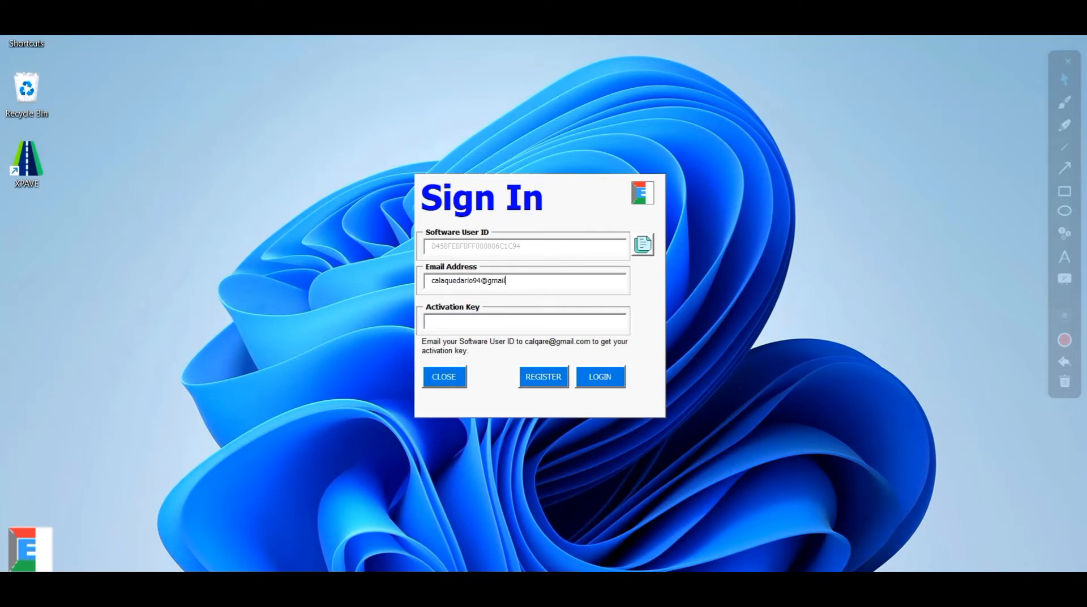
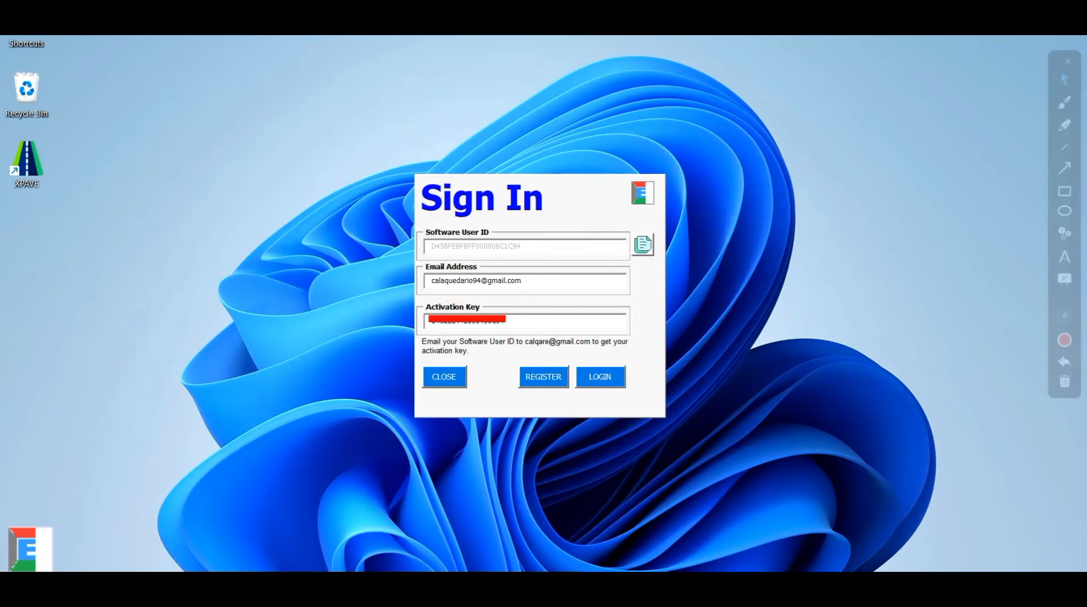
pyautogui.click(608, 382)
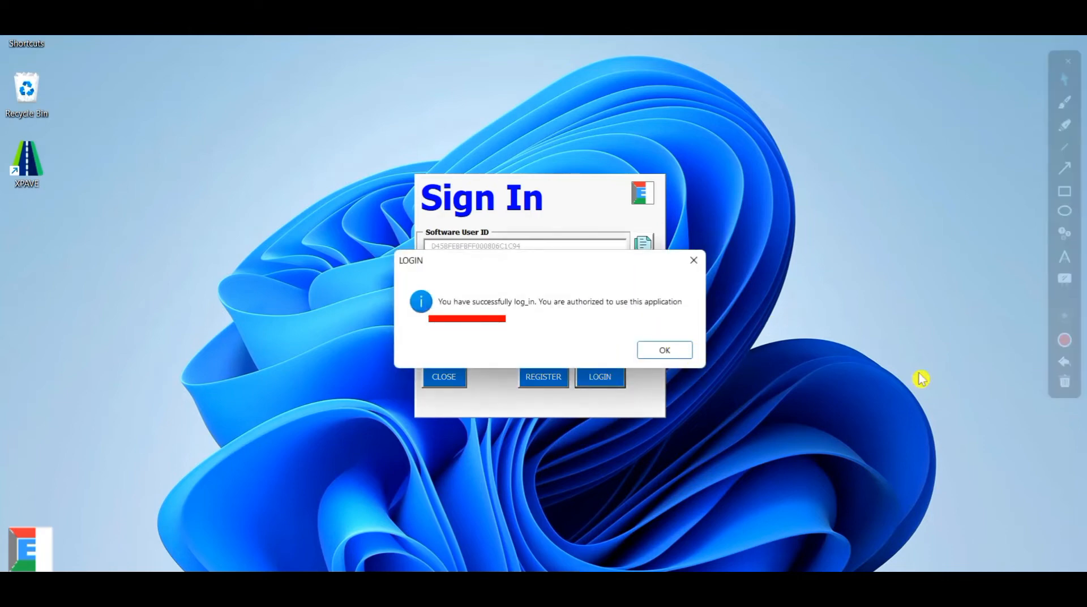
pyautogui.click(1064, 382)
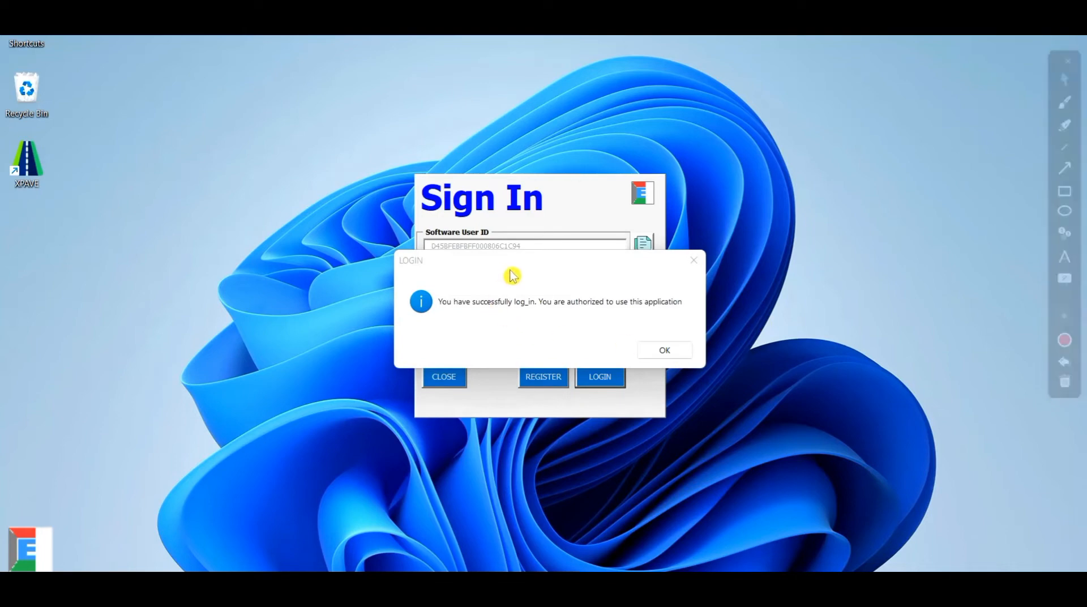
# Acknowledge the login, then enter AADT 1365 veh/day and n = 5 years on the design sheet
pyautogui.click(665, 351)
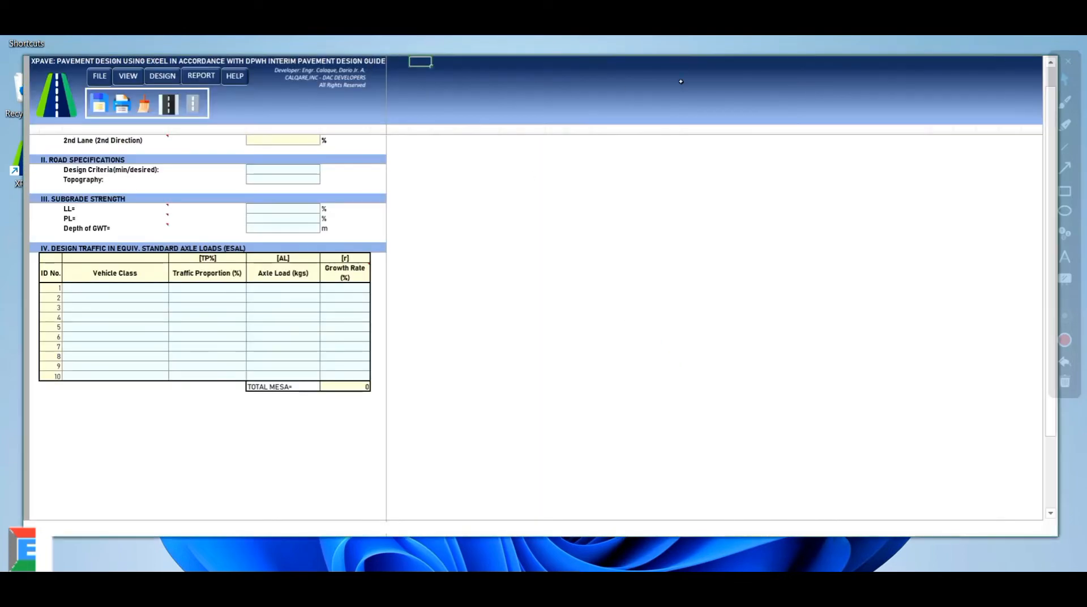
pyautogui.click(670, 85)
pyautogui.scroll(2, 272, 245)
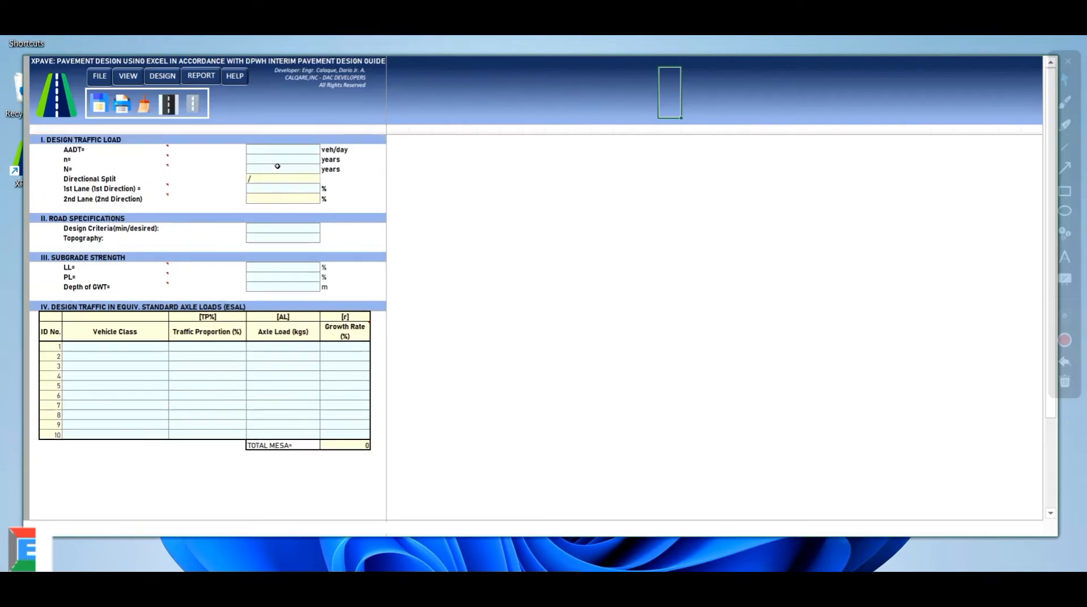
pyautogui.click(274, 148)
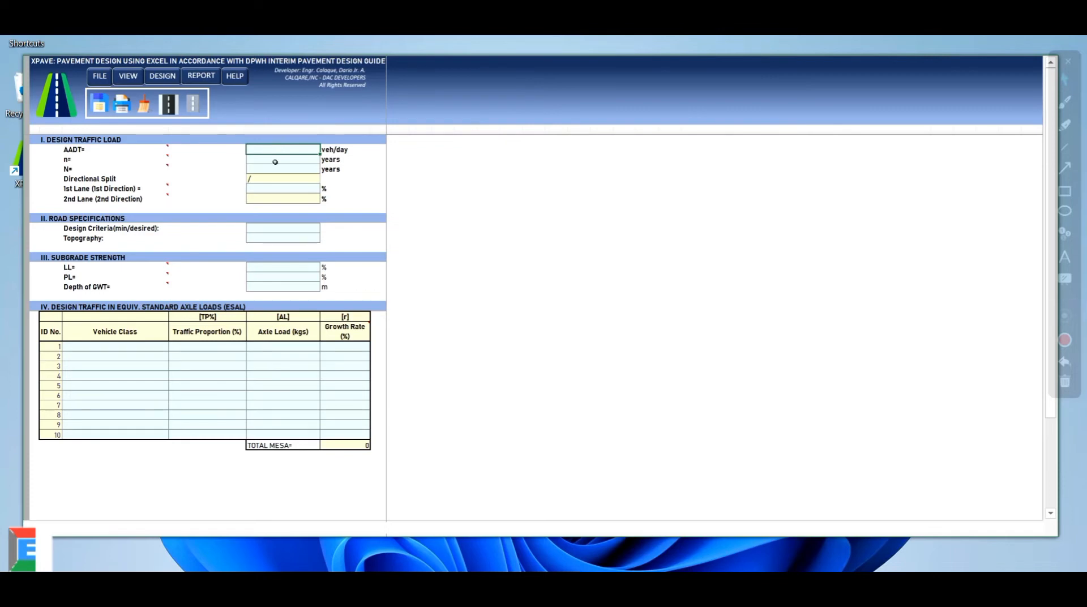
pyautogui.write('65')
pyautogui.click(281, 161)
pyautogui.write('5')
pyautogui.moveTo(125, 161)
pyautogui.click(308, 169)
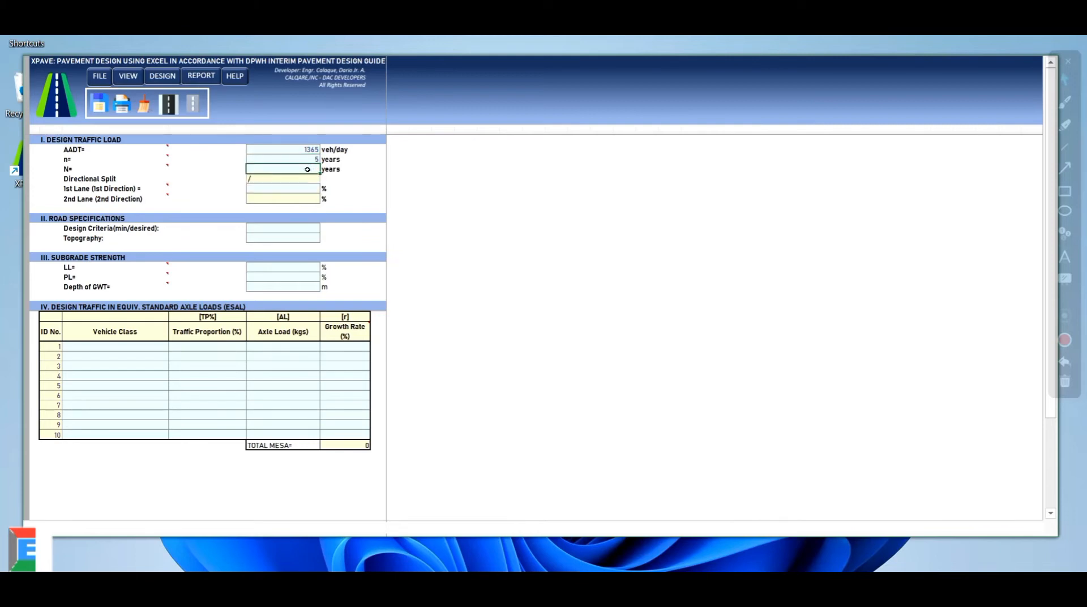
# Enter design life N = 25 years and a 50% first-lane share
pyautogui.click(307, 168)
pyautogui.write('25')
pyautogui.click(292, 190)
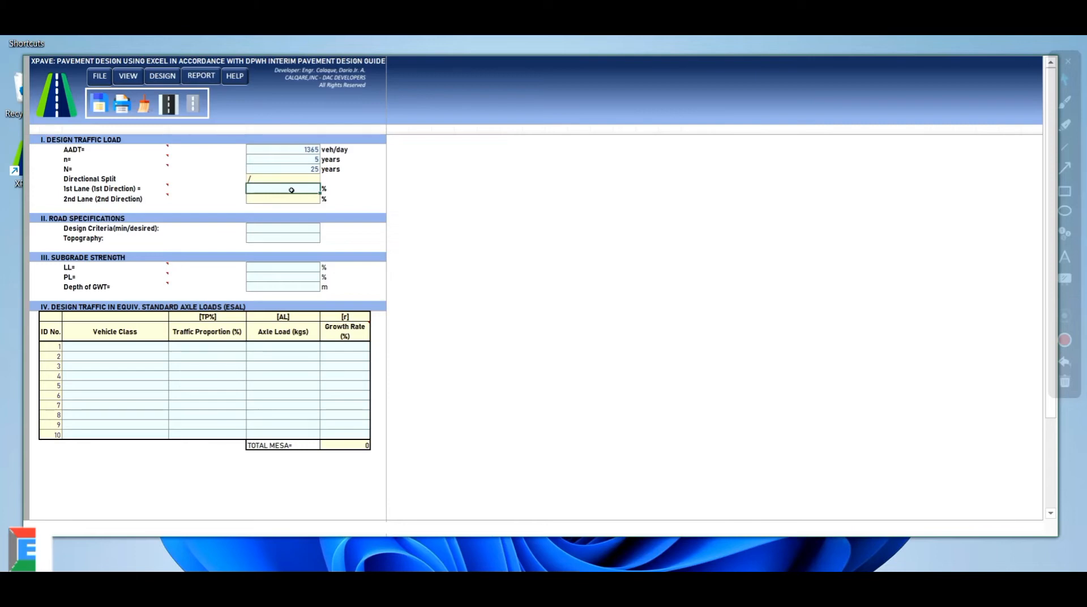
pyautogui.click(292, 191)
pyautogui.write('50')
pyautogui.click(269, 230)
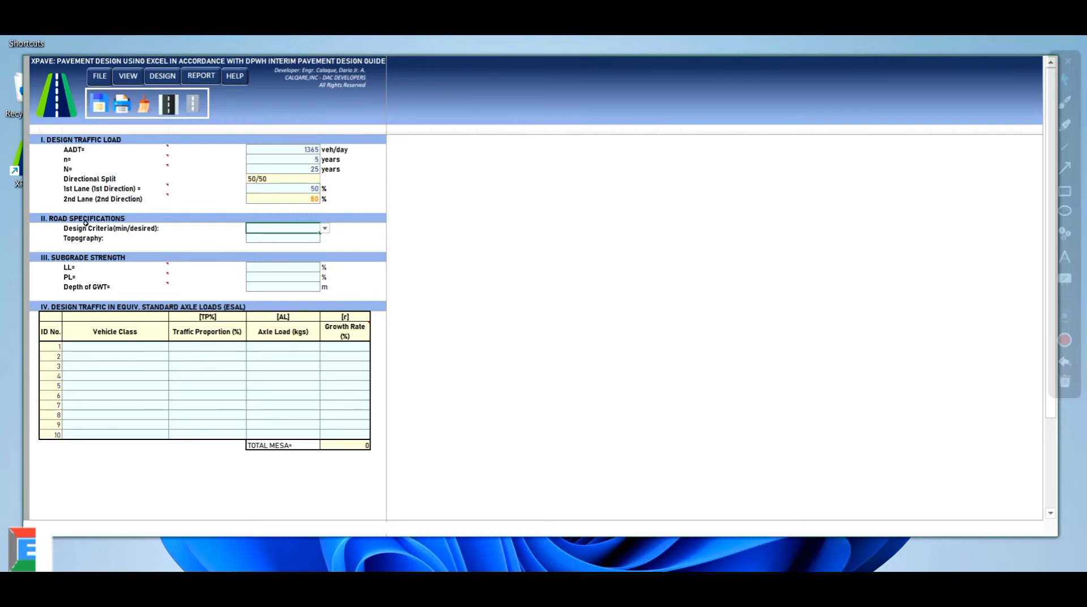
# Set Design Criteria to Minimum and Topography to Rolling Topography
pyautogui.click(327, 230)
pyautogui.click(261, 236)
pyautogui.click(273, 240)
pyautogui.click(324, 240)
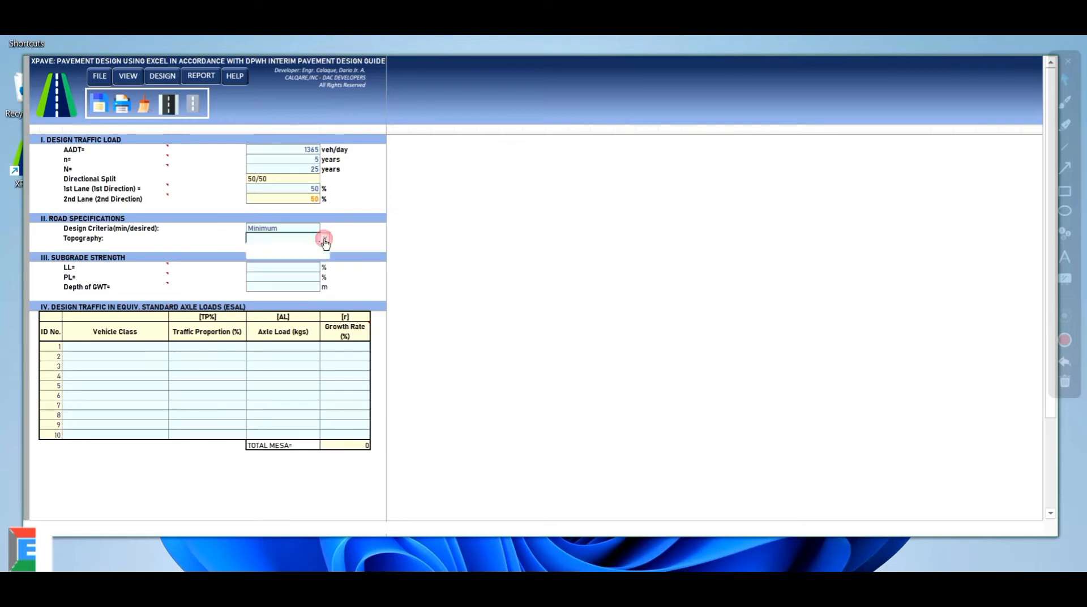
pyautogui.click(270, 252)
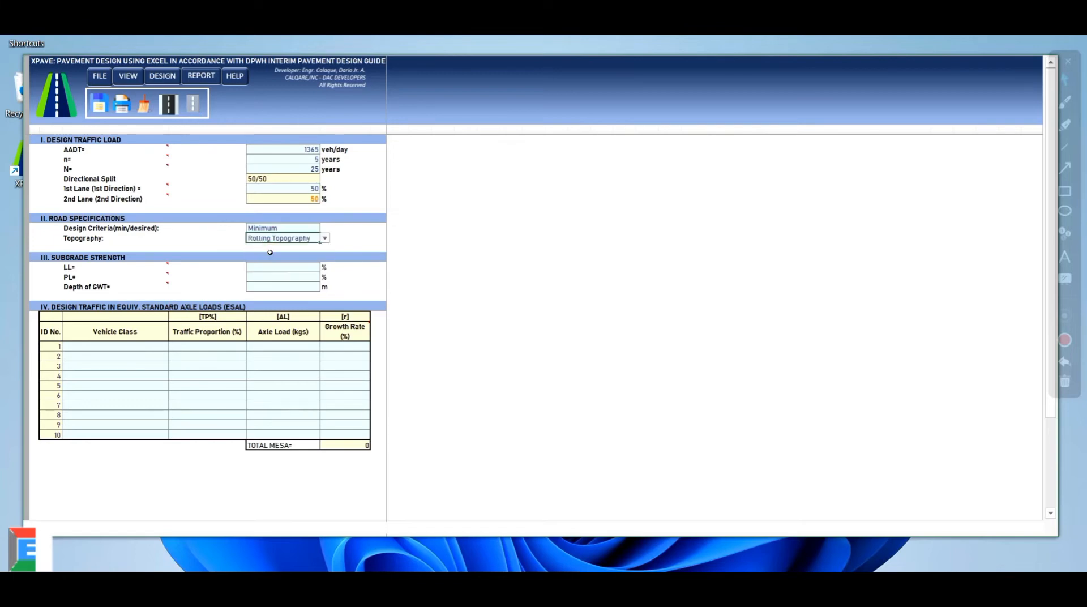
# Select the LL, PL and GWT inputs and switch to the Reference Manual's design example
pyautogui.click(272, 266)
pyautogui.moveTo(302, 268); pyautogui.dragTo(300, 287)
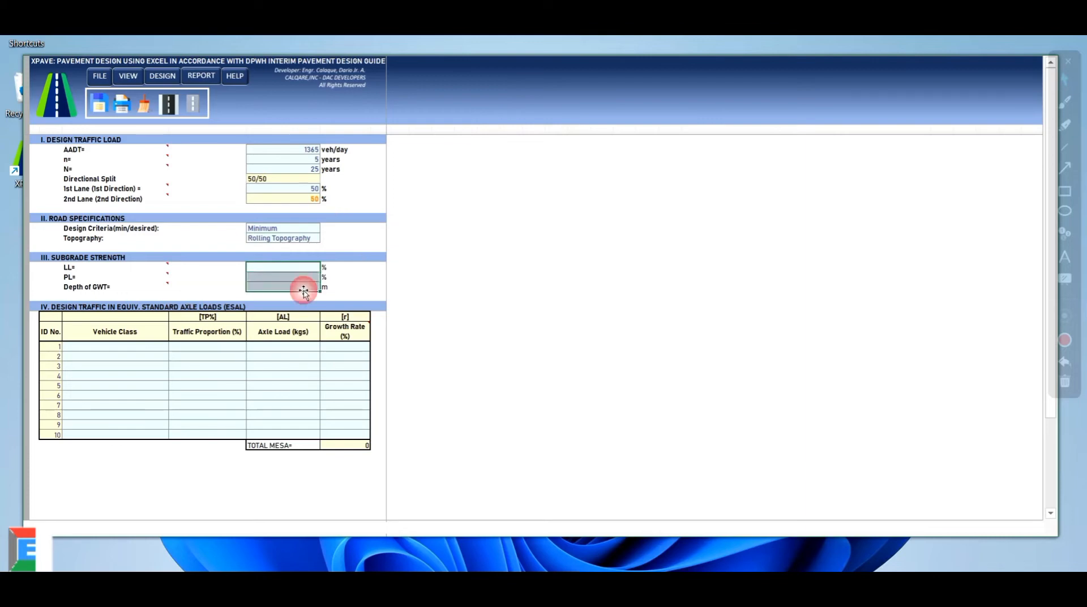
pyautogui.hotkey('alt', 'Tab')
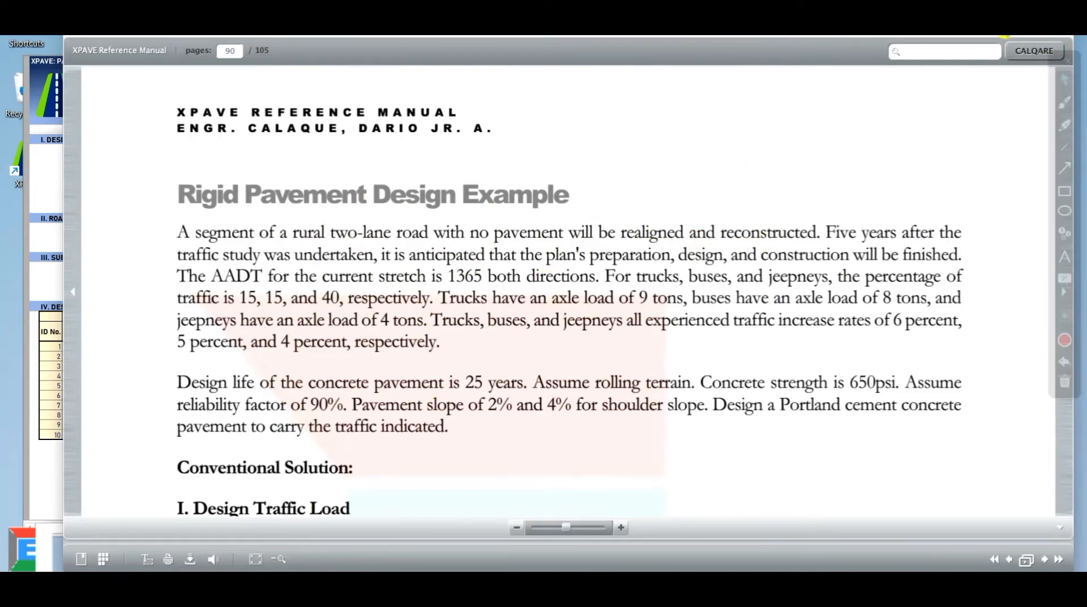
# Back on the sheet, set ESAL rows 1–3 vehicle classes to Trucks, Buses and Jeepneys
pyautogui.click(1005, 38)
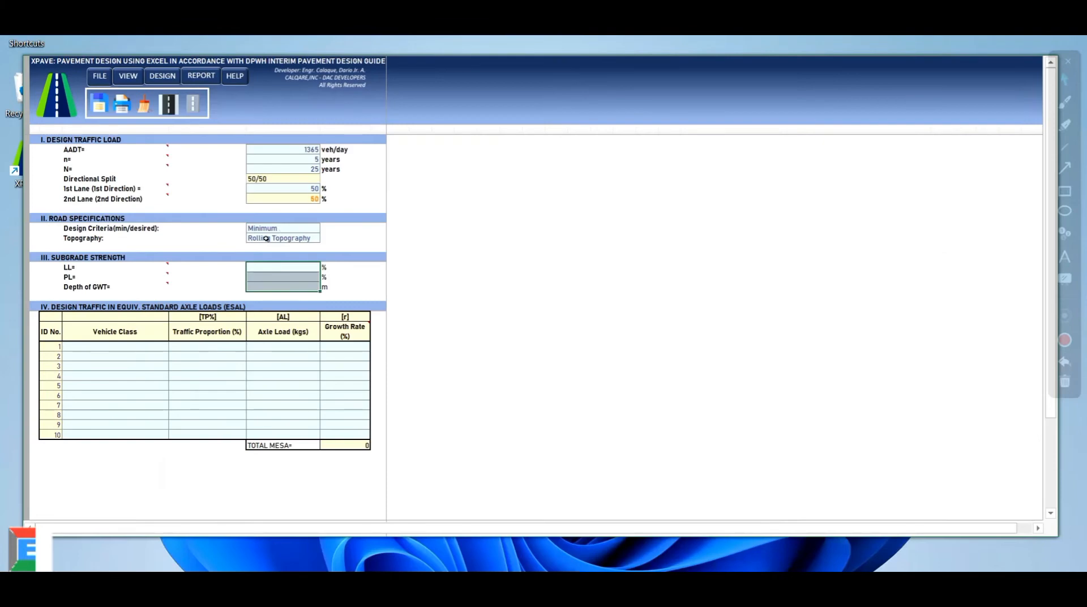
pyautogui.click(99, 348)
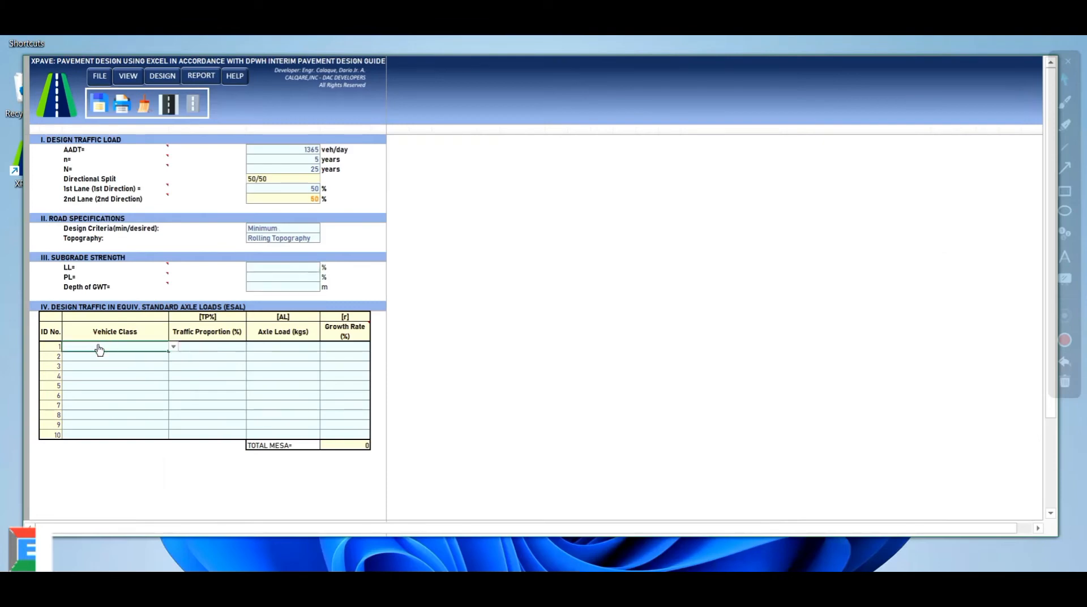
pyautogui.click(174, 347)
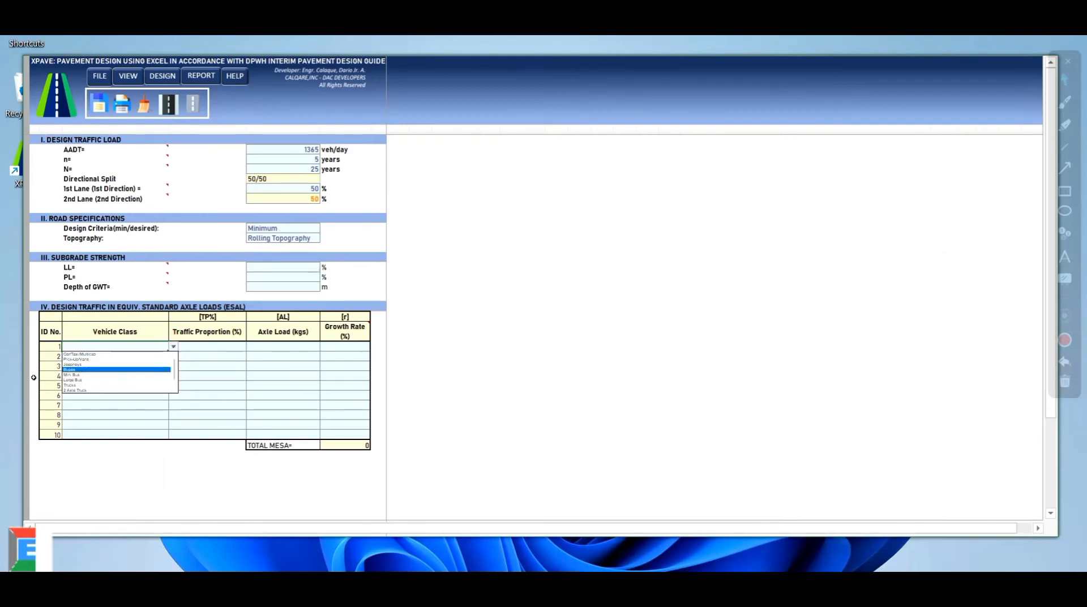
pyautogui.click(76, 386)
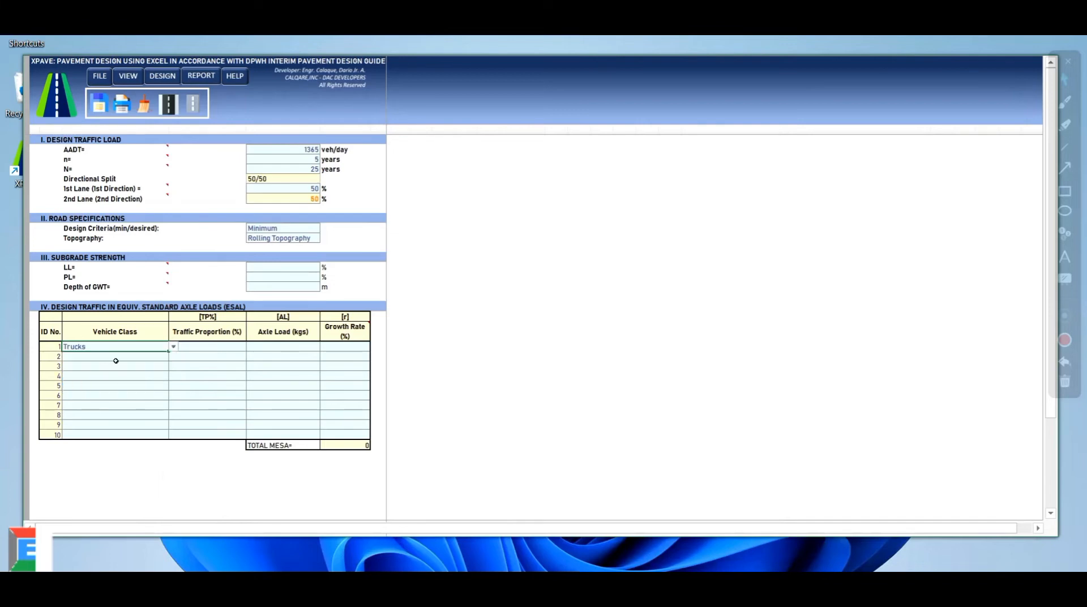
pyautogui.click(124, 356)
pyautogui.click(173, 357)
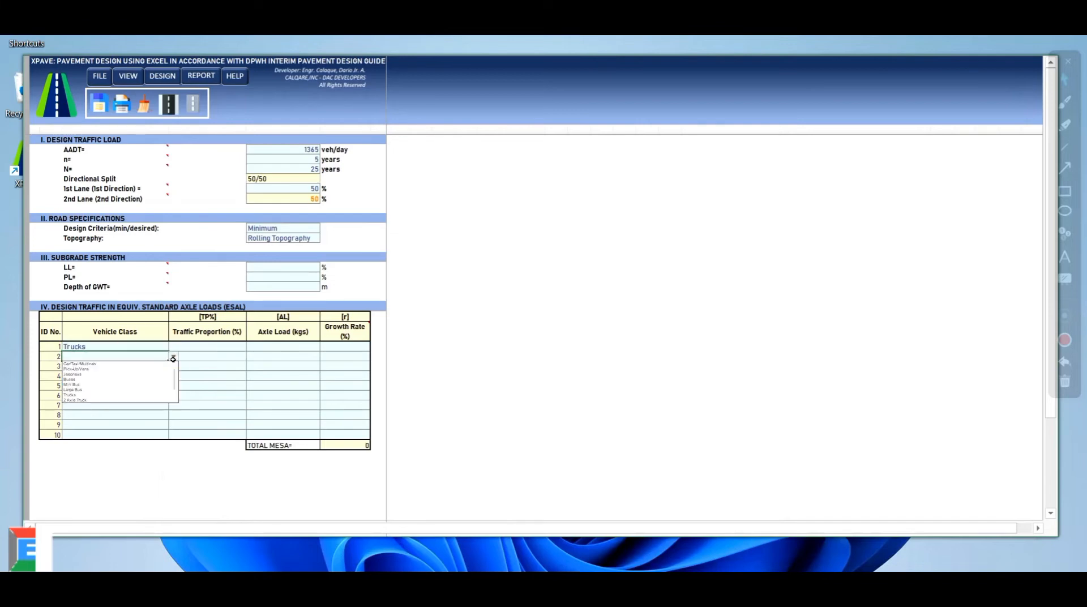
pyautogui.click(94, 379)
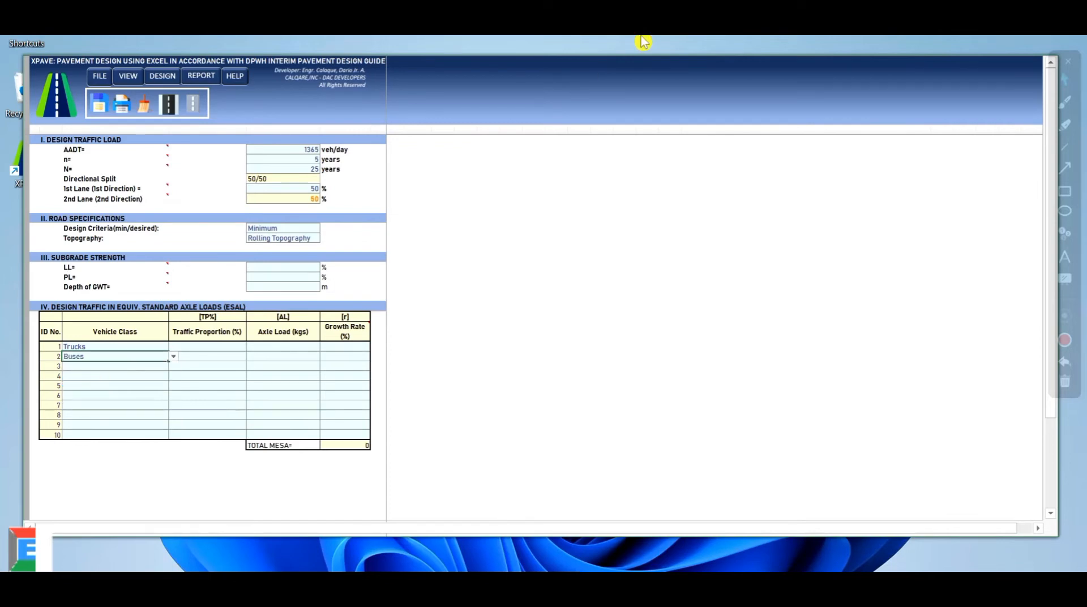
pyautogui.click(105, 367)
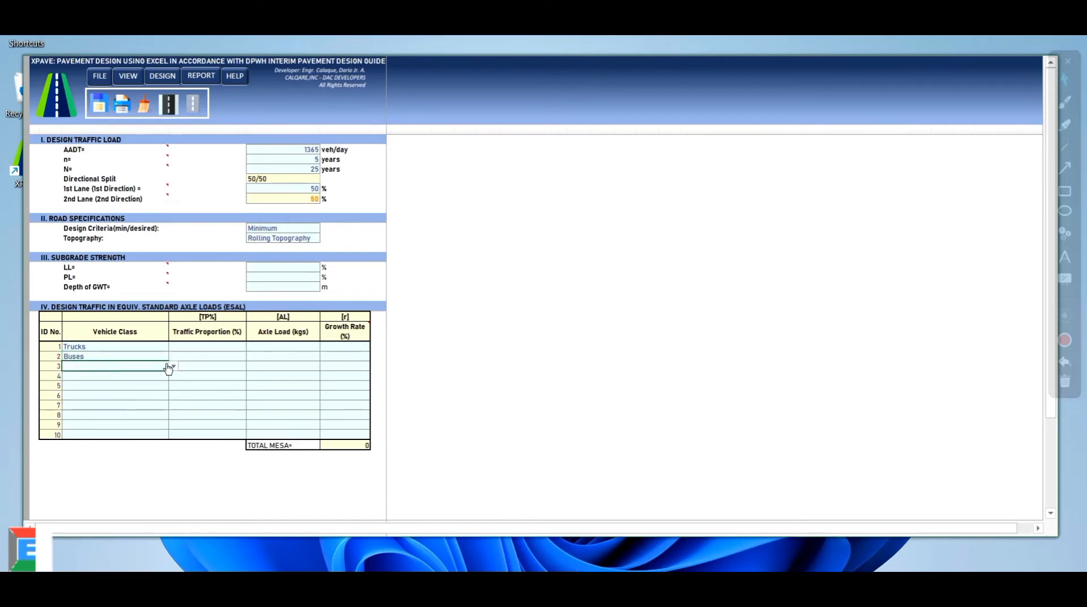
pyautogui.click(172, 366)
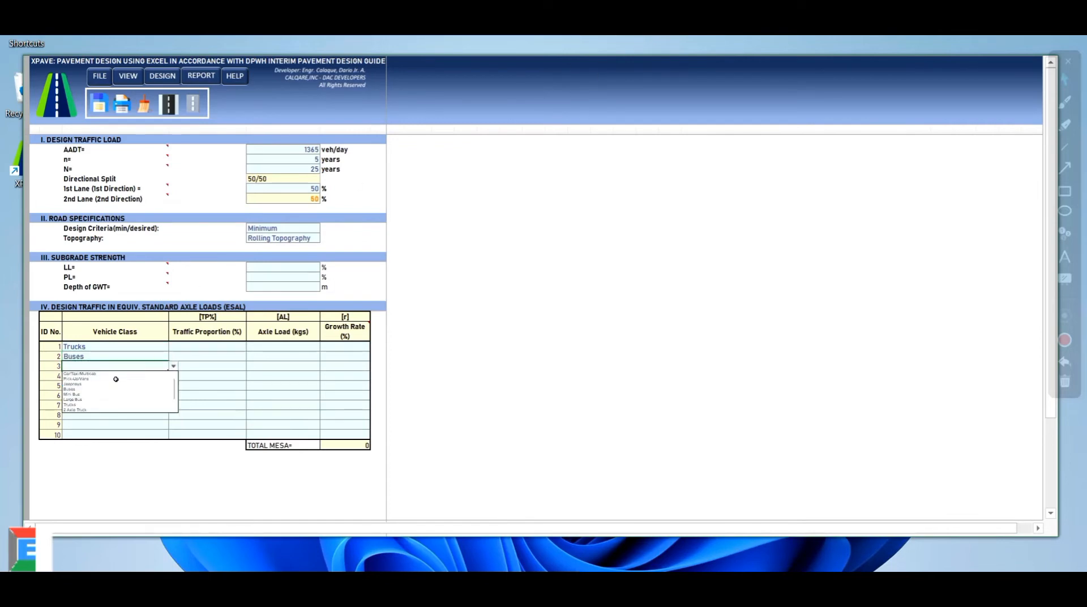
pyautogui.click(88, 384)
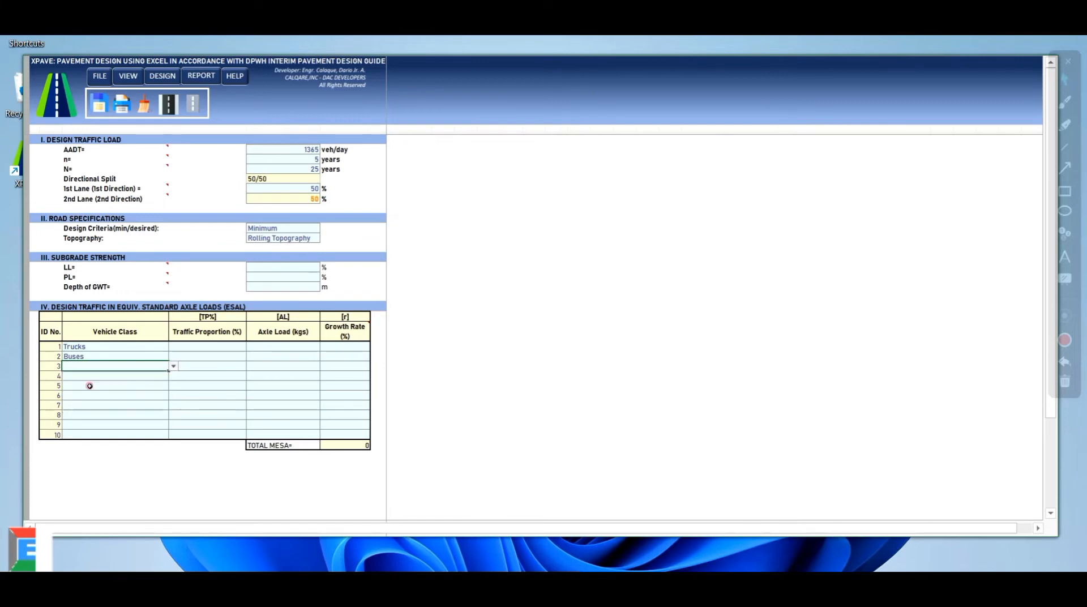
pyautogui.click(198, 346)
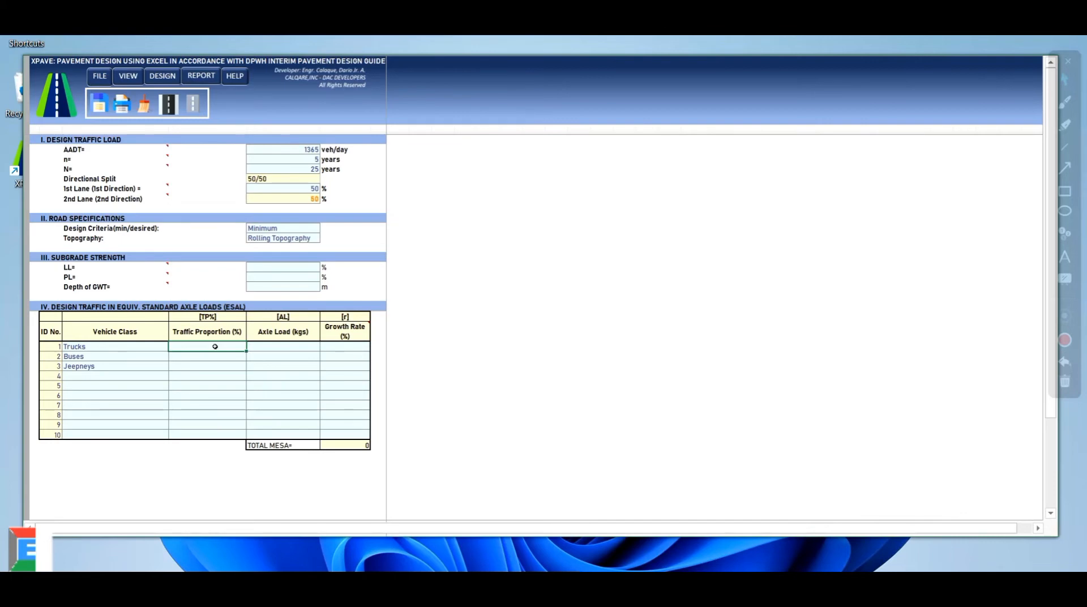
# Enter traffic proportions of 15%, 15% and 40% for Trucks, Buses and Jeepneys
pyautogui.write('15')
pyautogui.click(211, 358)
pyautogui.click(212, 359)
pyautogui.write('15')
pyautogui.click(214, 368)
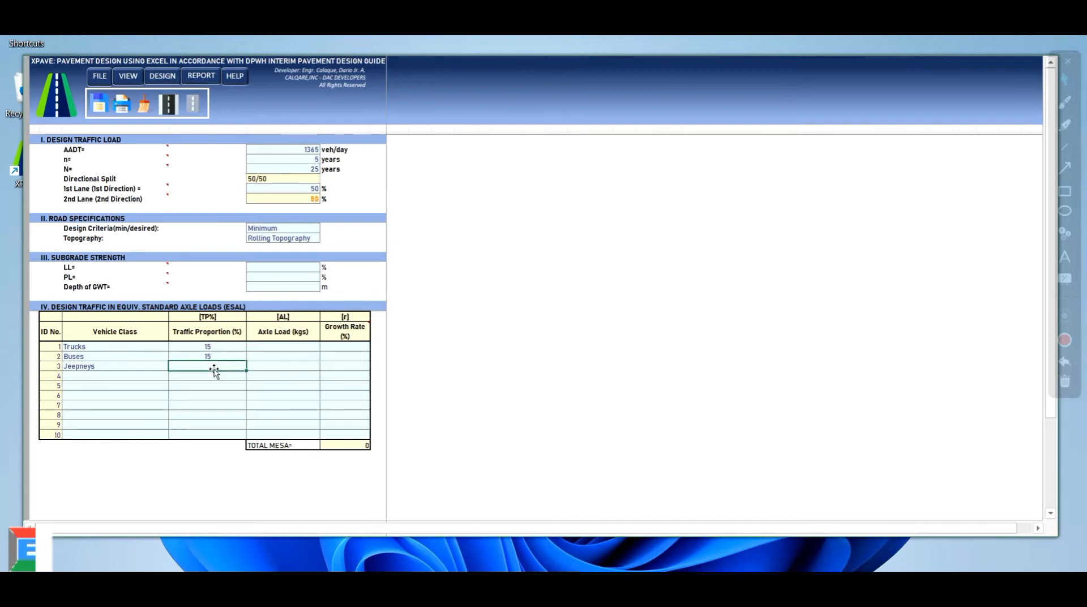
pyautogui.write('40')
pyautogui.click(280, 346)
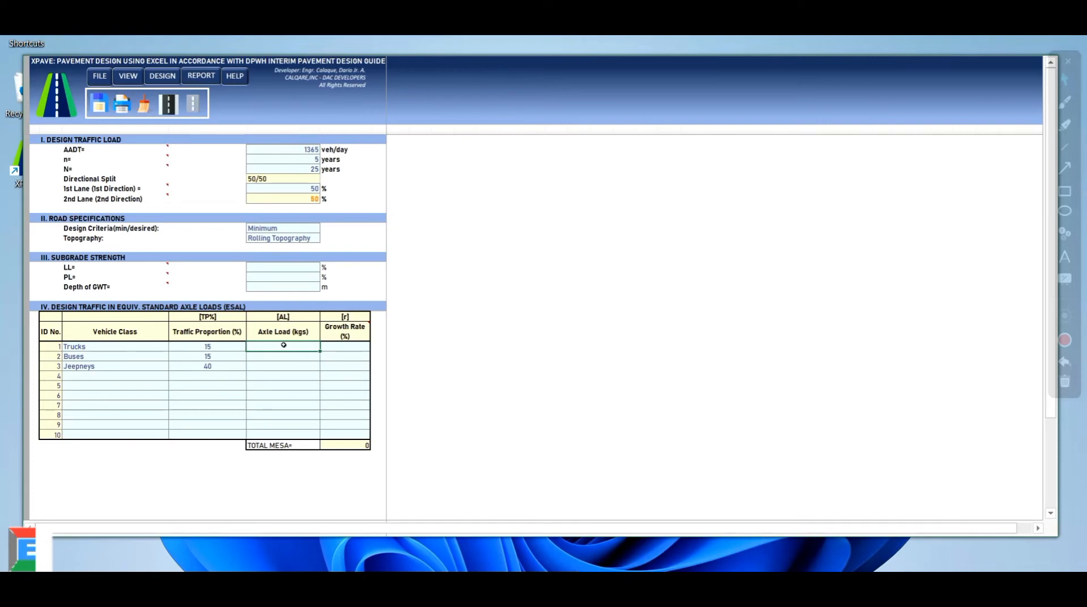
# Enter axle loads 9000/8000/4000 kg and growth rates 6/4/2% for the three classes
pyautogui.click(285, 357)
pyautogui.click(288, 366)
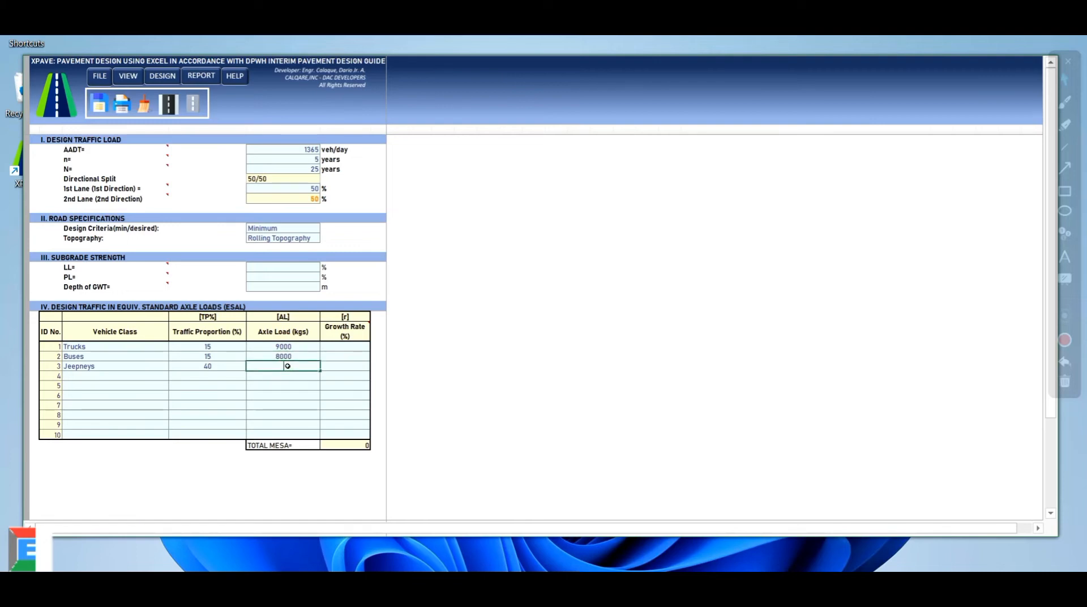
pyautogui.click(341, 346)
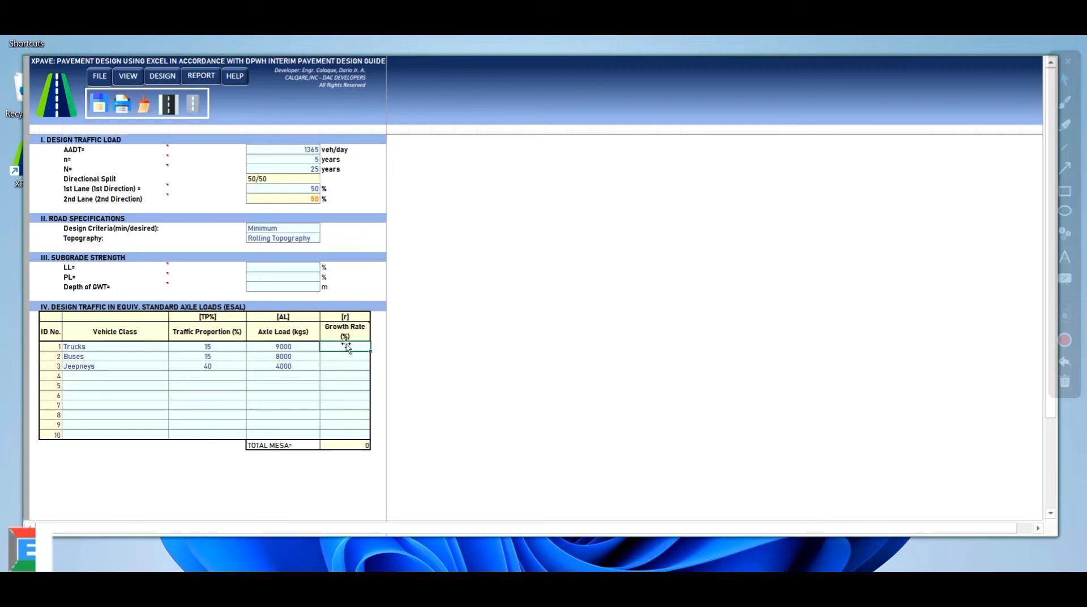
pyautogui.click(345, 357)
pyautogui.write('4')
pyautogui.click(342, 366)
pyautogui.write('2')
pyautogui.click(347, 377)
pyautogui.click(353, 357)
# Check the Reference Manual's worked example table, then return to the sheet
pyautogui.click(704, 569)
pyautogui.scroll(-5, 725, 365)
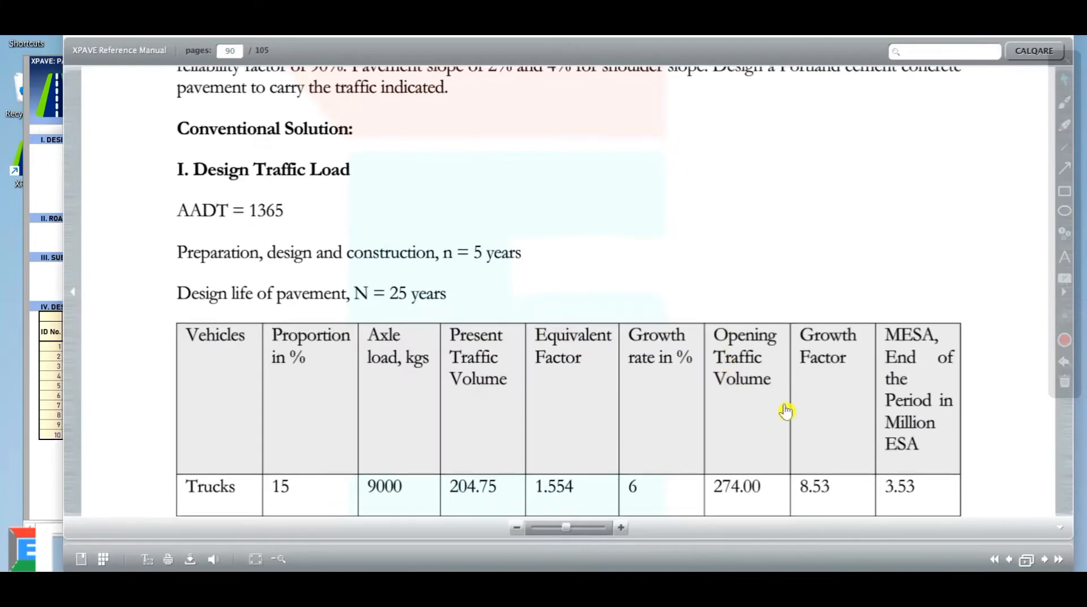
pyautogui.scroll(-4, 786, 411)
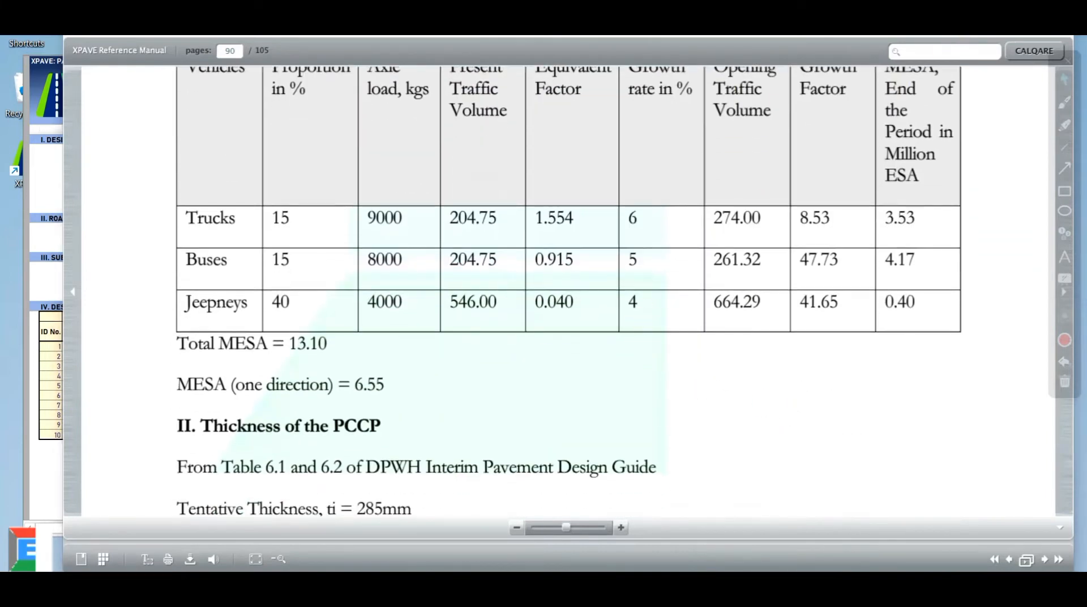
pyautogui.click(704, 570)
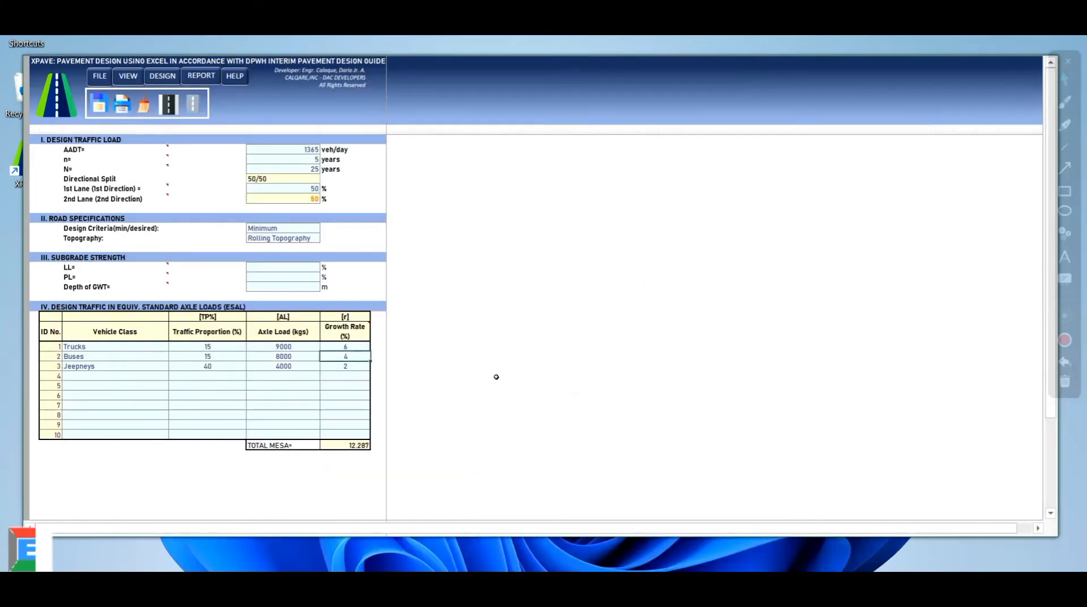
# Change the Buses growth rate to 5% and the Jeepneys growth rate to 4%
pyautogui.click(351, 370)
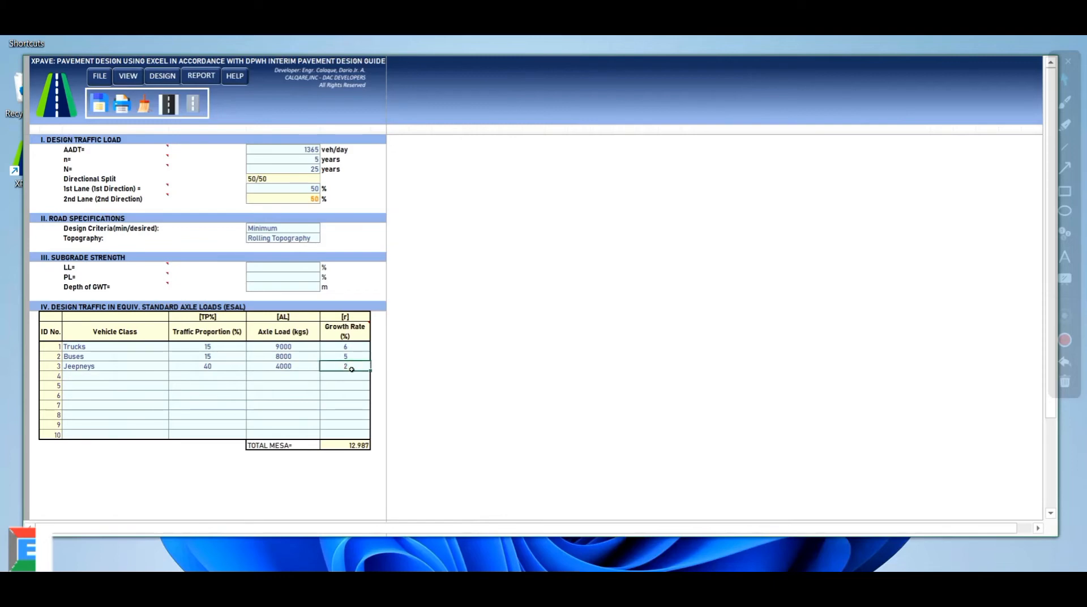
pyautogui.click(346, 377)
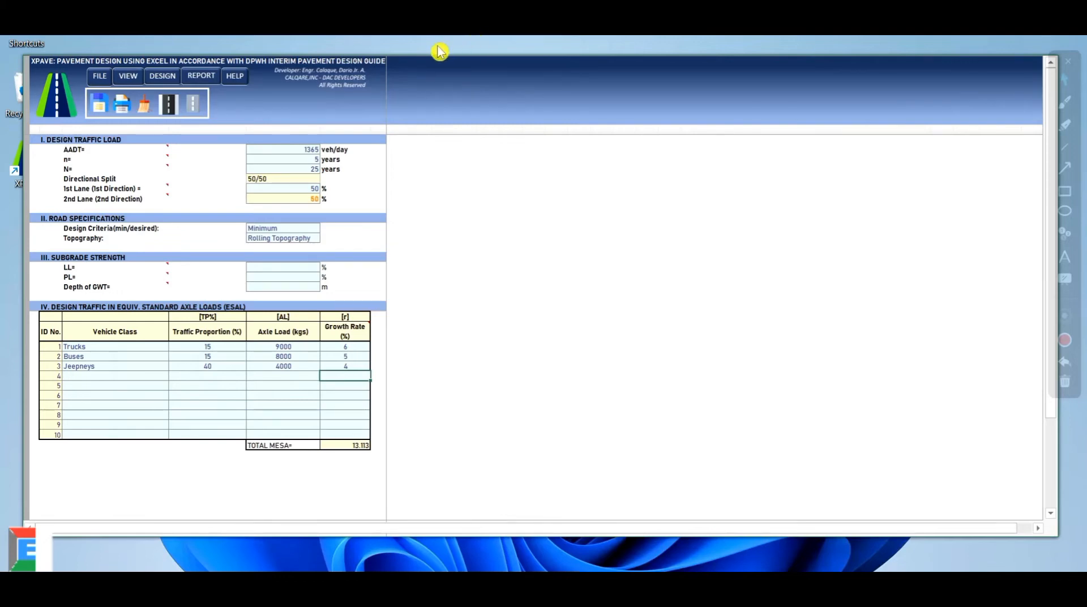
pyautogui.click(129, 79)
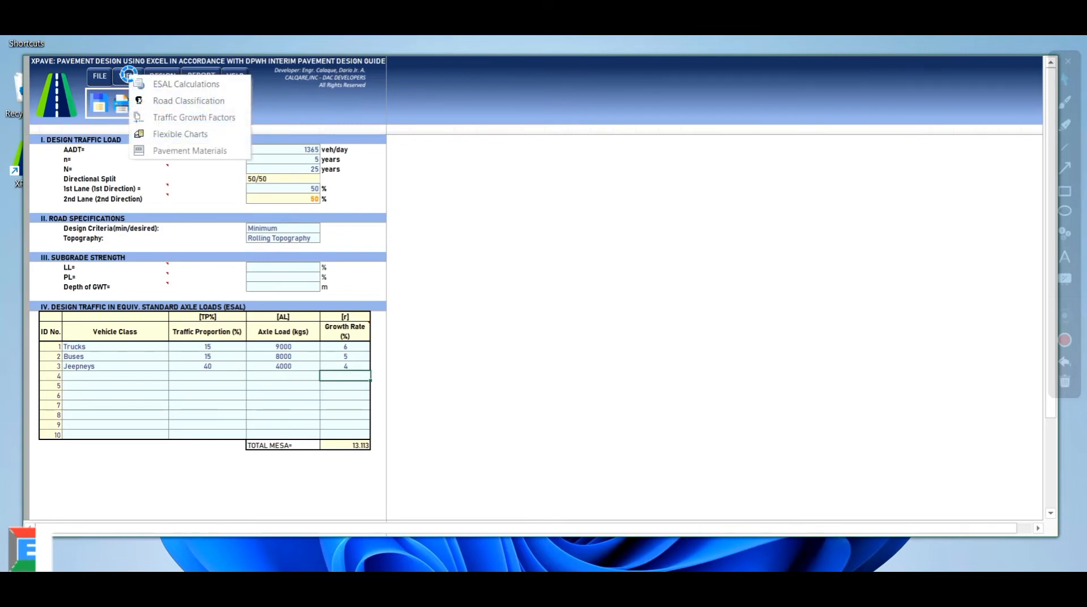
pyautogui.click(164, 86)
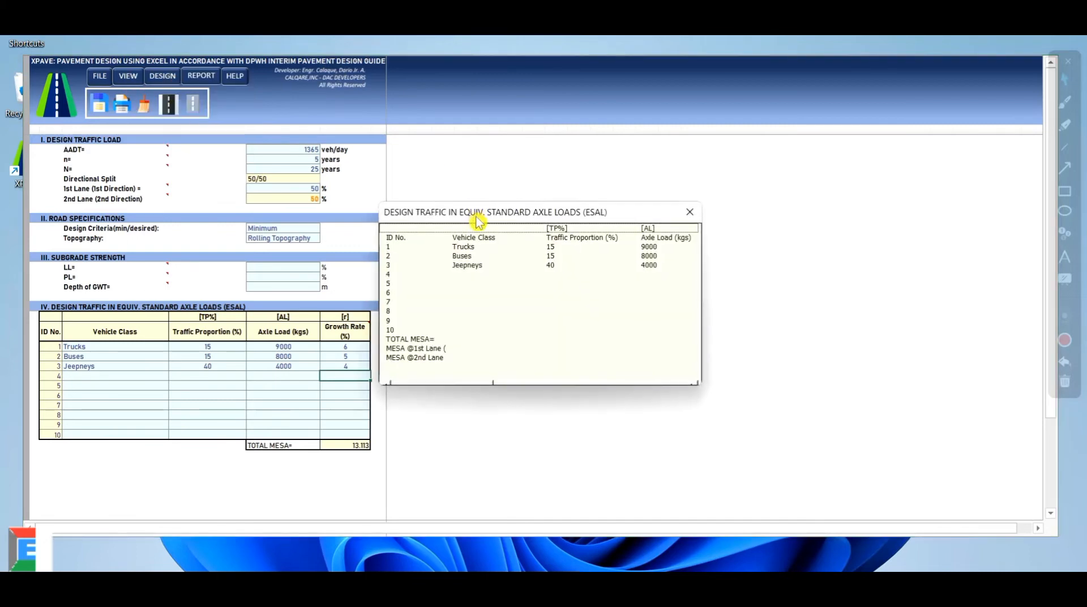
pyautogui.moveTo(474, 214); pyautogui.dragTo(538, 182)
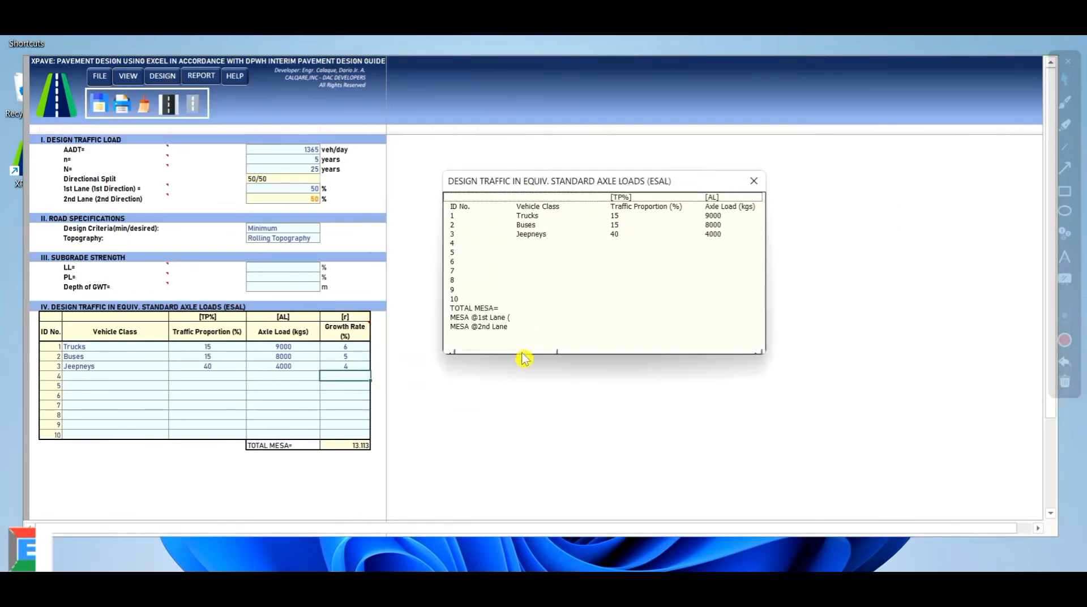
pyautogui.moveTo(522, 352); pyautogui.dragTo(749, 352)
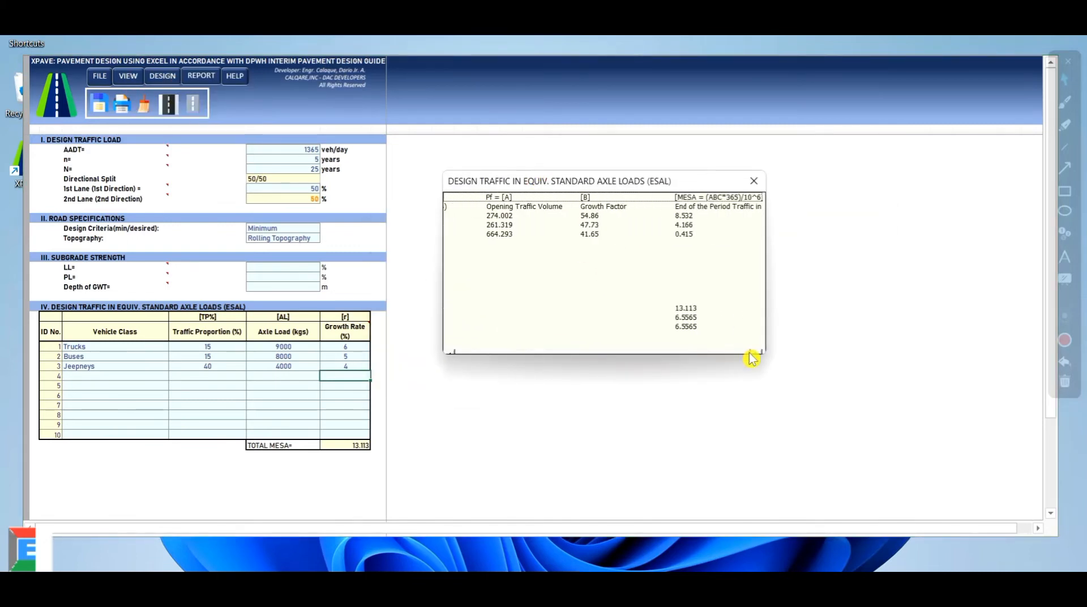
pyautogui.click(697, 309)
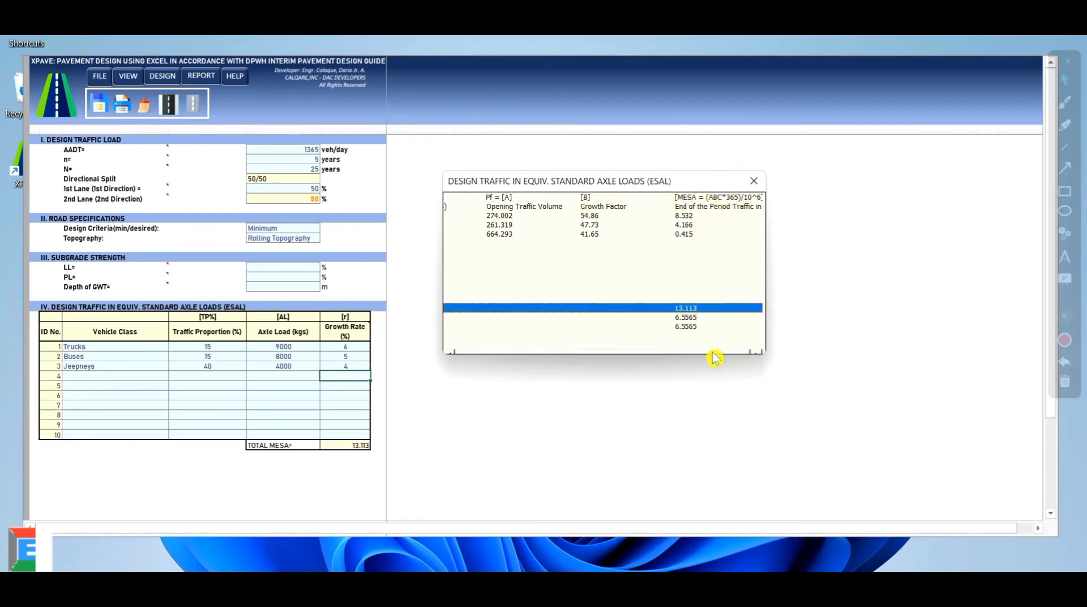
pyautogui.moveTo(713, 354); pyautogui.dragTo(455, 354)
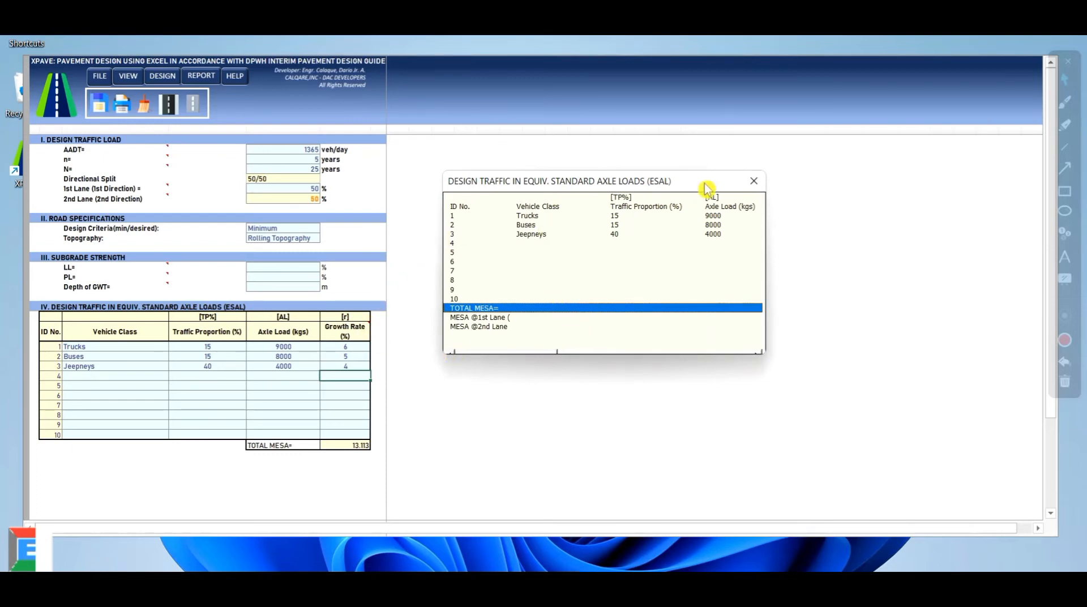
pyautogui.click(754, 180)
pyautogui.click(128, 76)
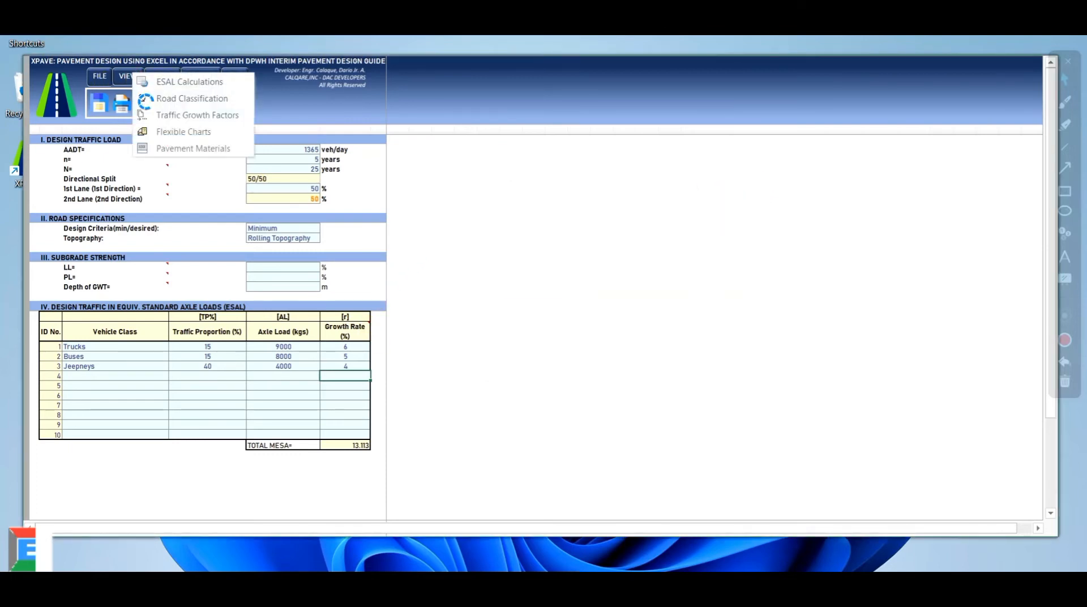
pyautogui.click(187, 99)
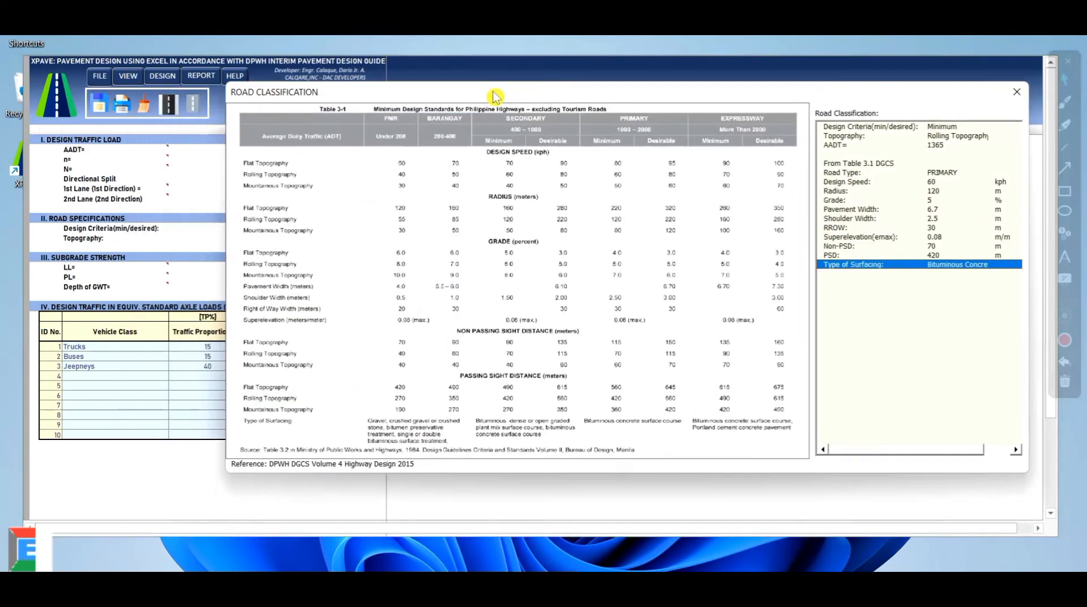
pyautogui.moveTo(494, 96); pyautogui.dragTo(361, 104)
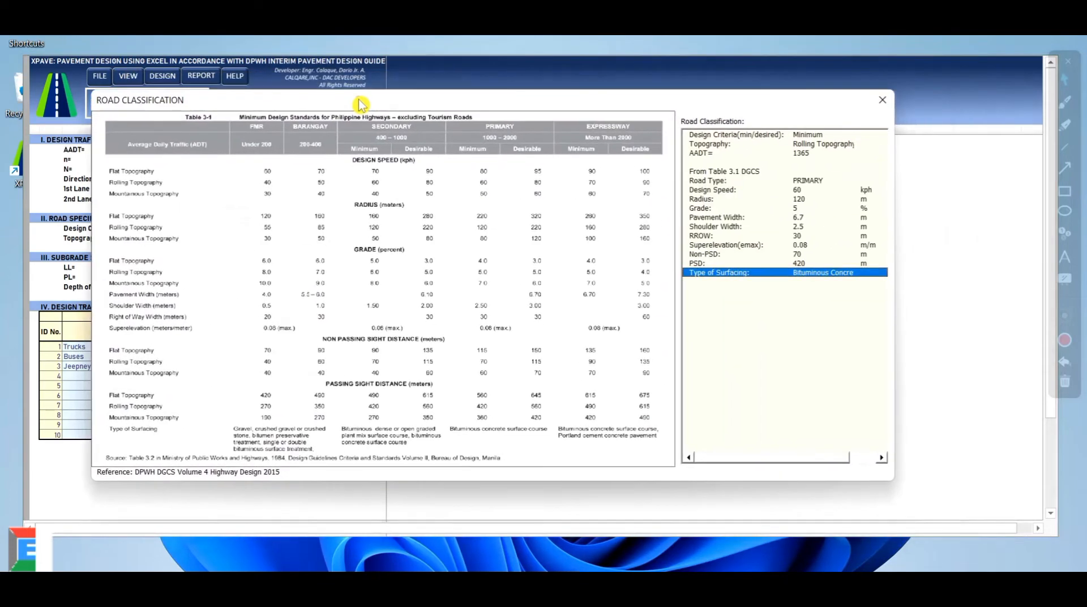
pyautogui.click(806, 136)
pyautogui.click(816, 143)
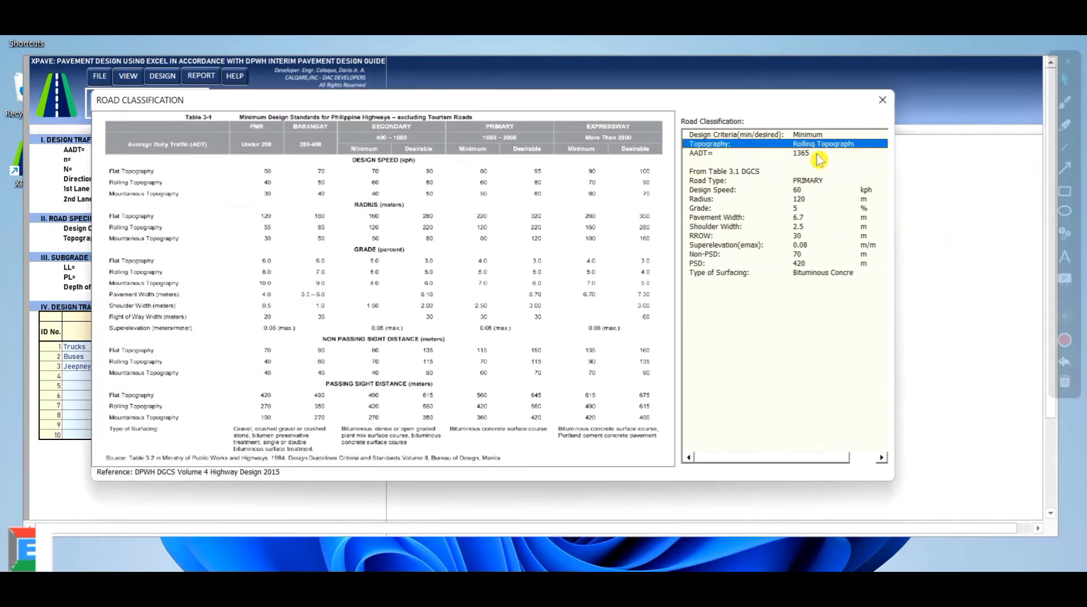
pyautogui.click(816, 154)
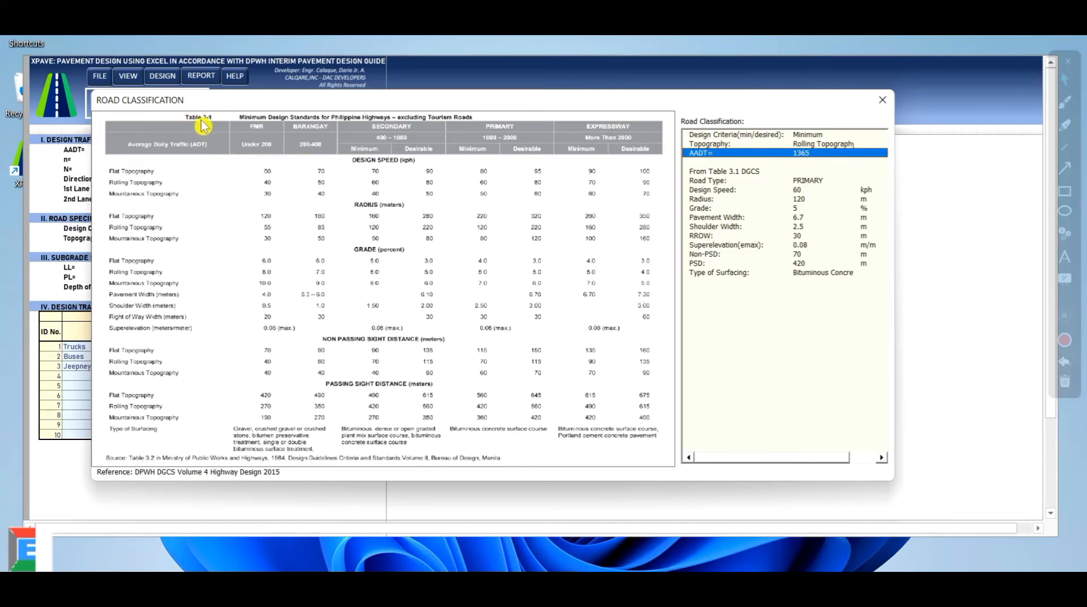
pyautogui.click(729, 181)
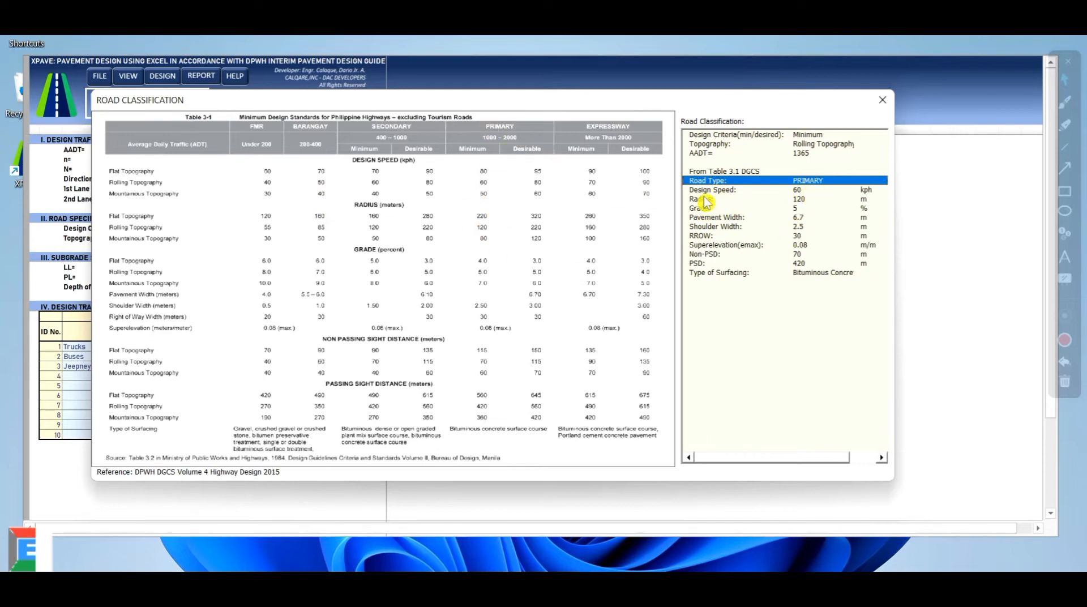
pyautogui.moveTo(712, 197); pyautogui.dragTo(735, 277)
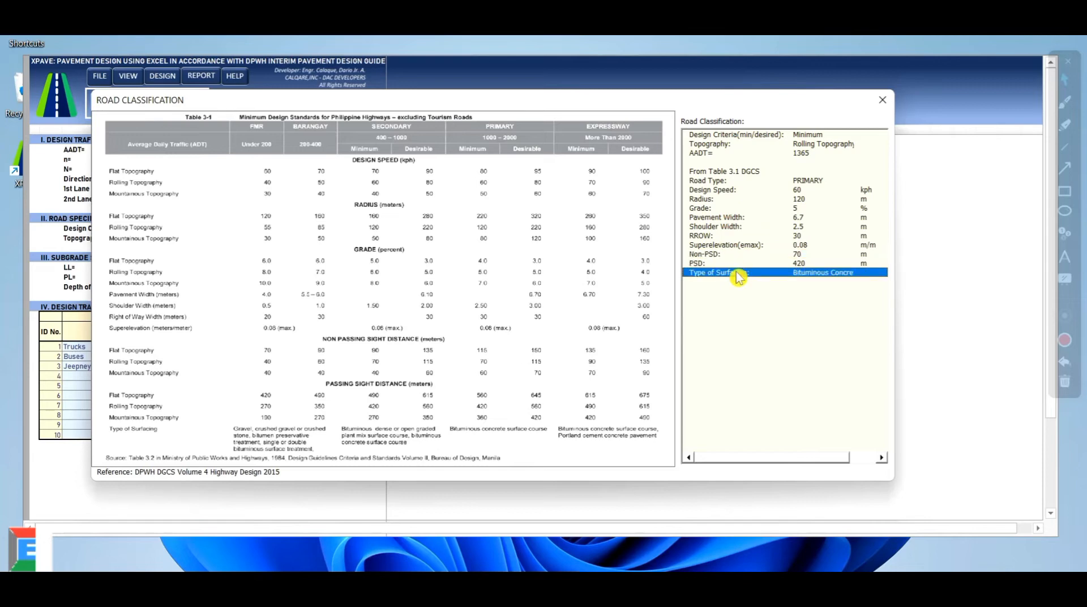
pyautogui.click(882, 99)
pyautogui.click(128, 76)
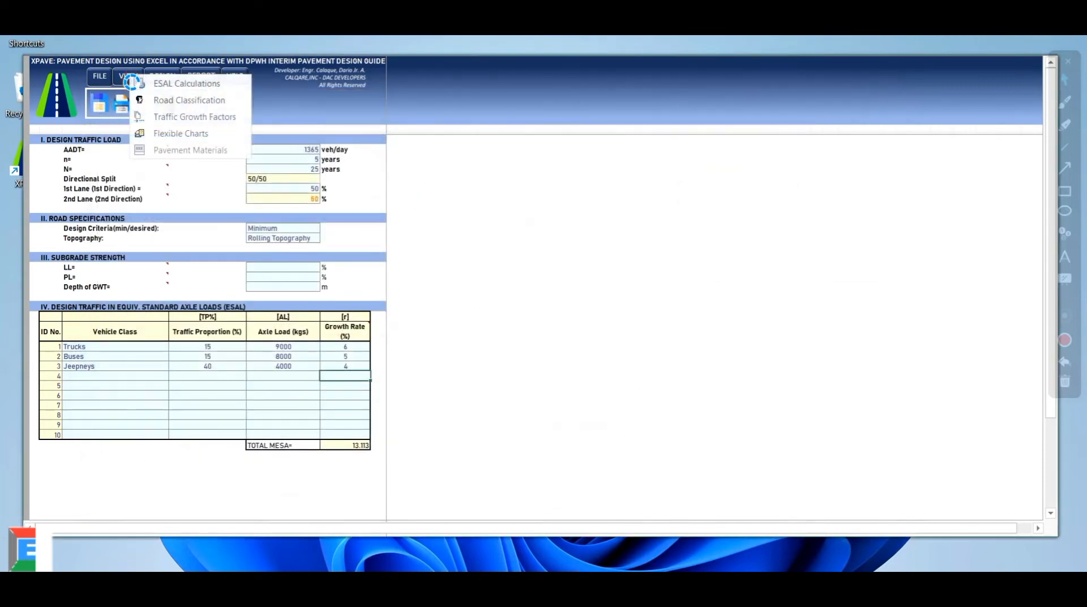
pyautogui.click(187, 116)
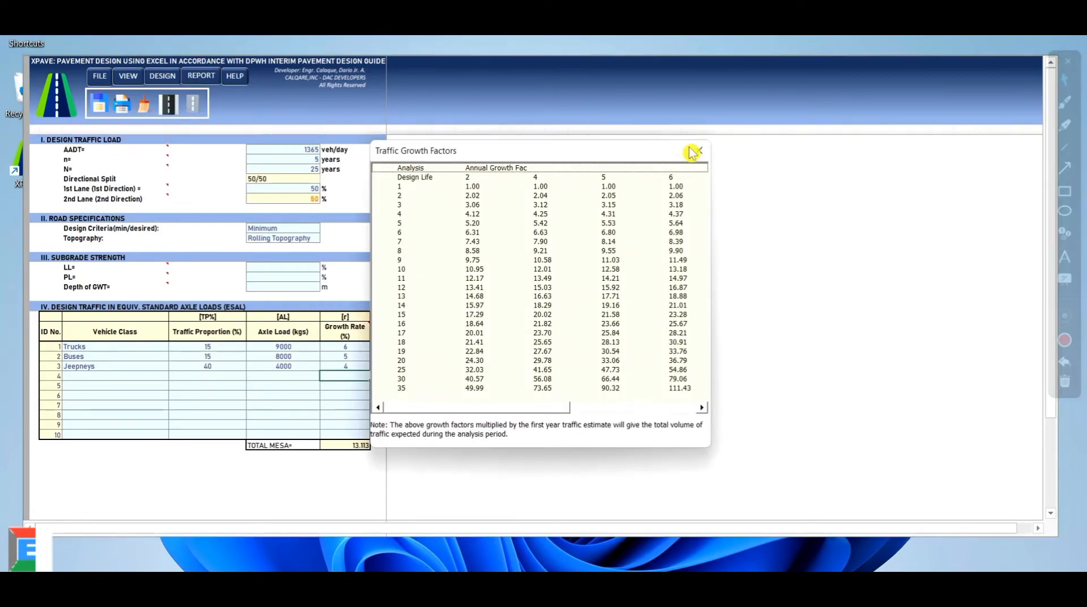
pyautogui.click(694, 149)
pyautogui.click(128, 77)
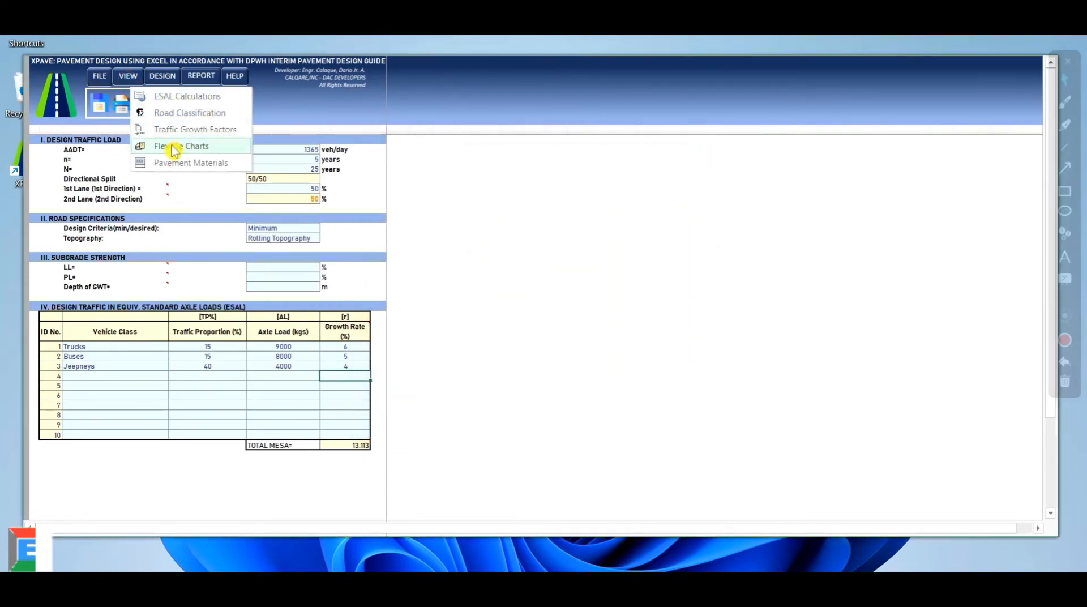
pyautogui.click(176, 149)
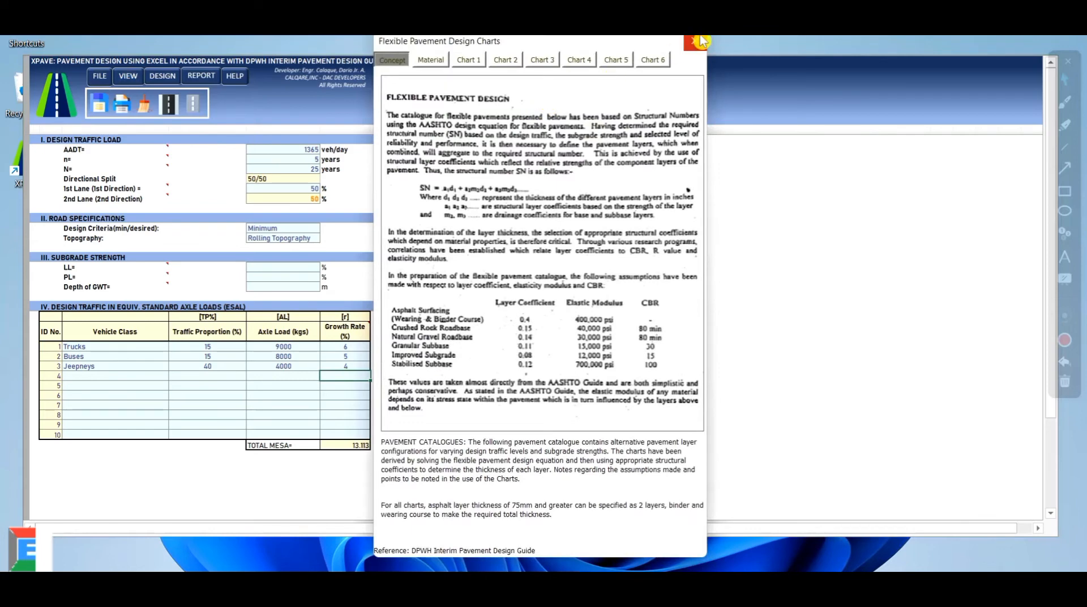
pyautogui.click(701, 43)
pyautogui.click(128, 77)
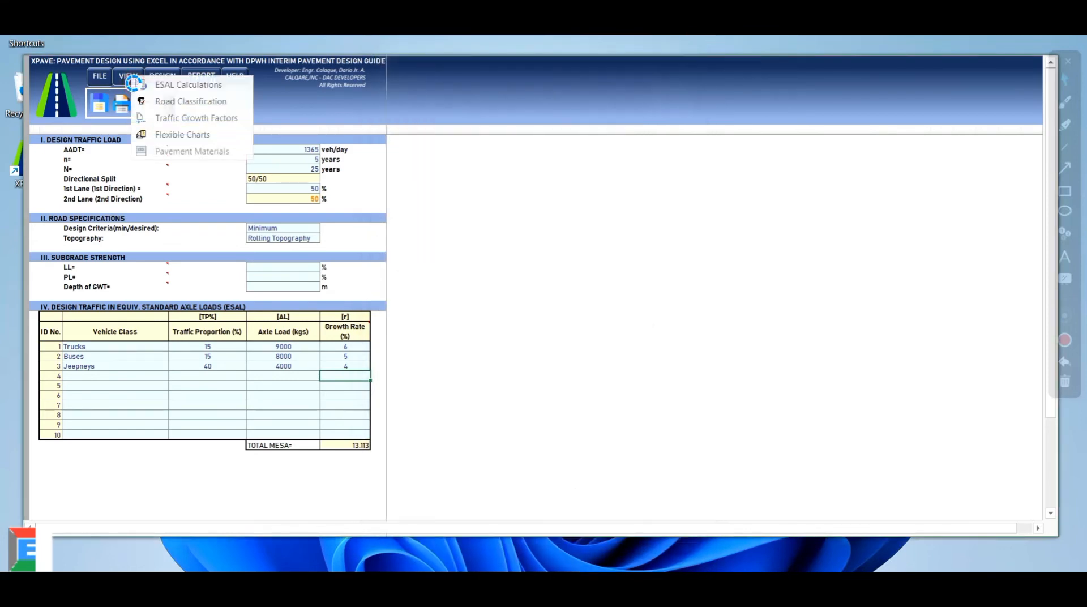
pyautogui.click(192, 153)
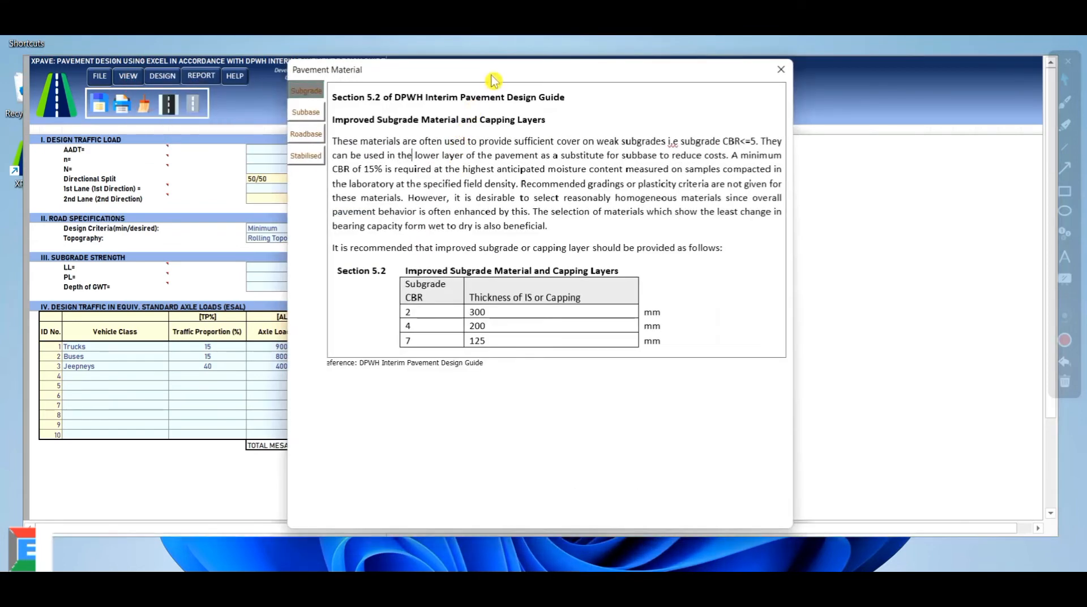
pyautogui.click(786, 107)
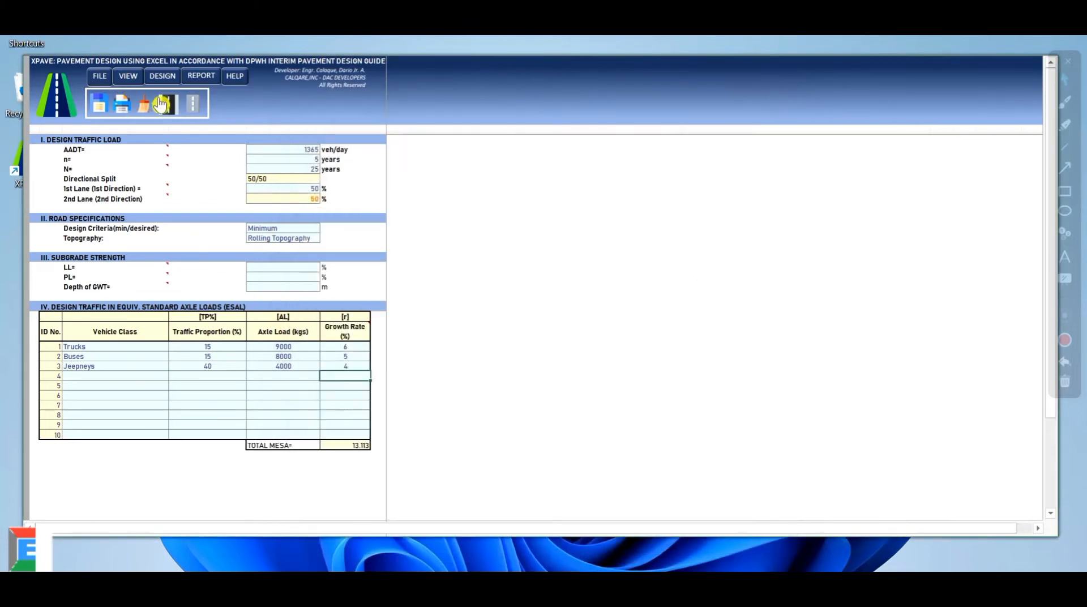
pyautogui.click(294, 367)
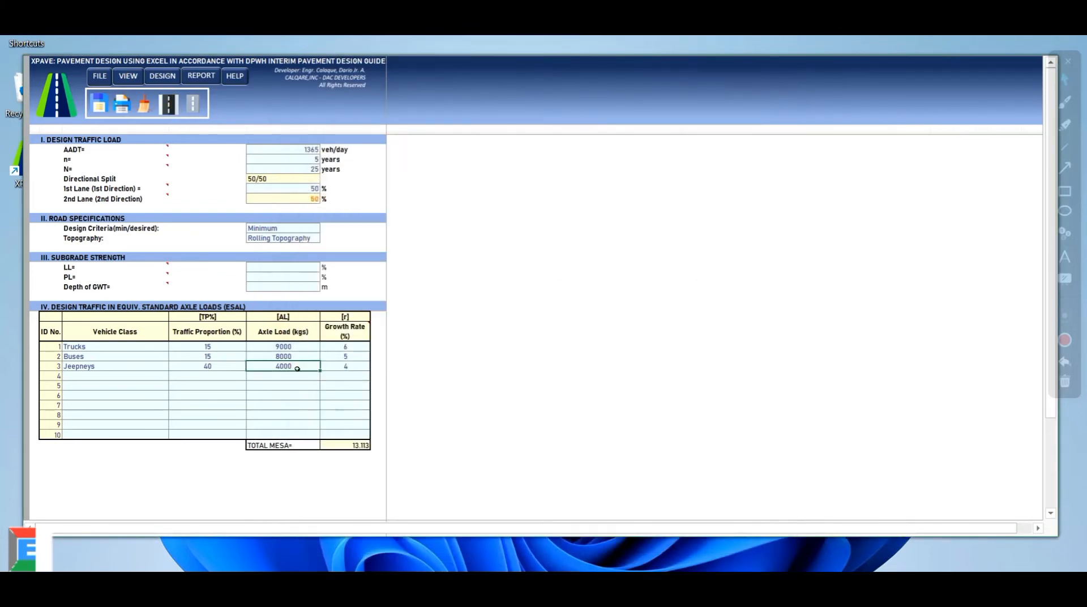
pyautogui.click(347, 366)
pyautogui.moveTo(99, 351); pyautogui.dragTo(349, 364)
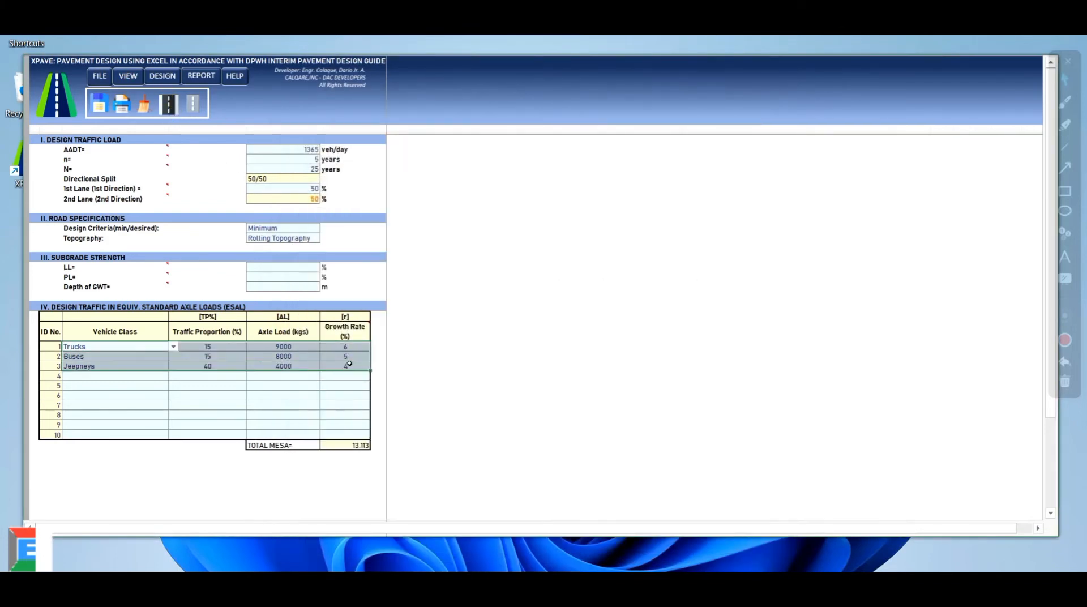
pyautogui.click(340, 385)
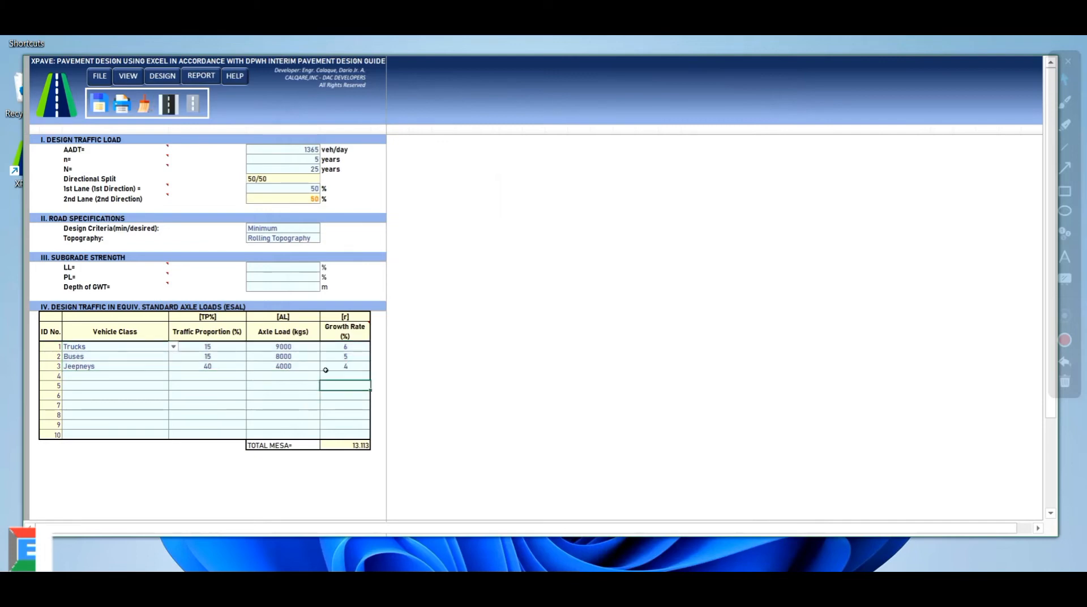
# Open the Rigid Pavement Design inputs from the DESIGN menu and move the dialog aside
pyautogui.click(195, 106)
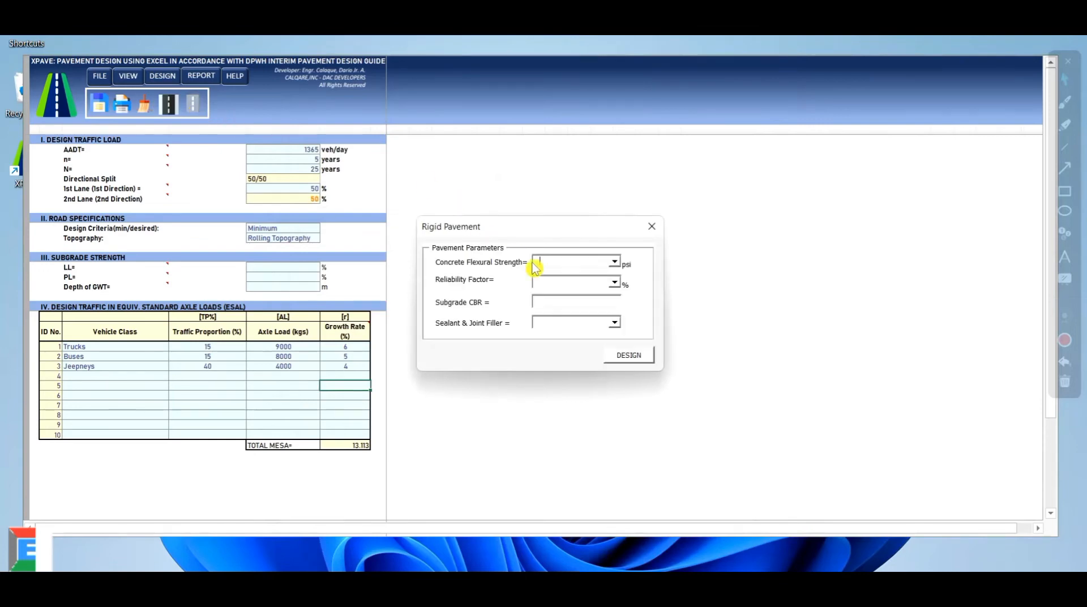
pyautogui.click(652, 226)
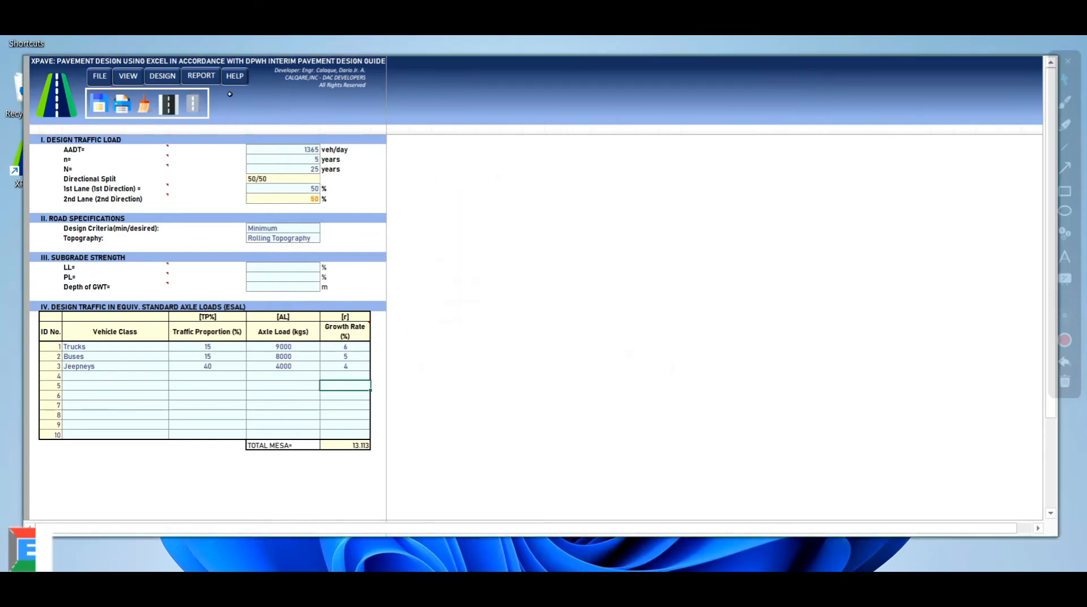
pyautogui.click(163, 82)
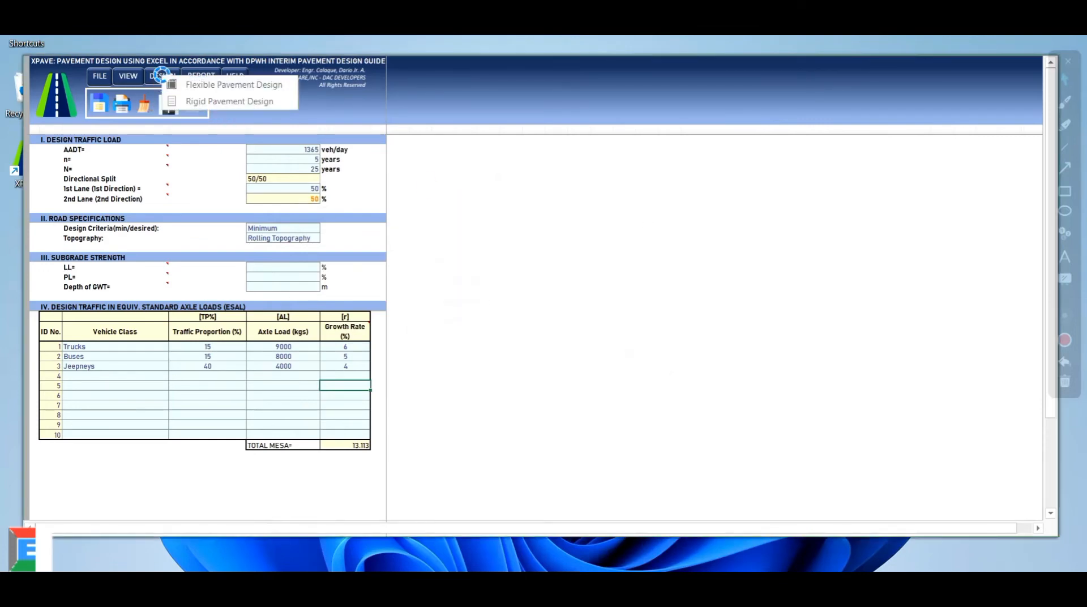
pyautogui.click(203, 102)
pyautogui.moveTo(448, 222); pyautogui.dragTo(511, 180)
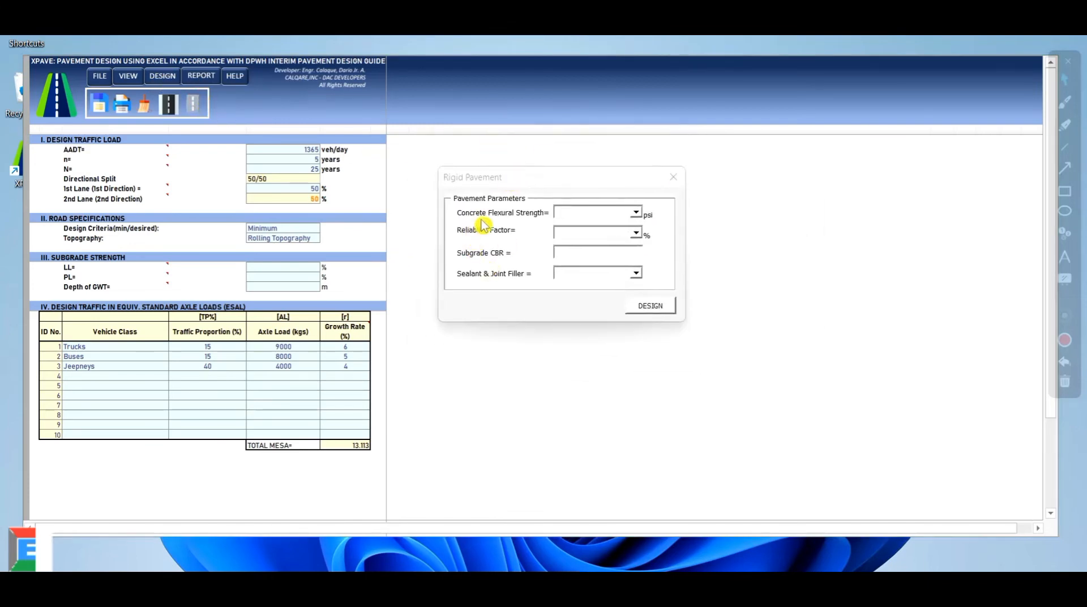
pyautogui.click(636, 213)
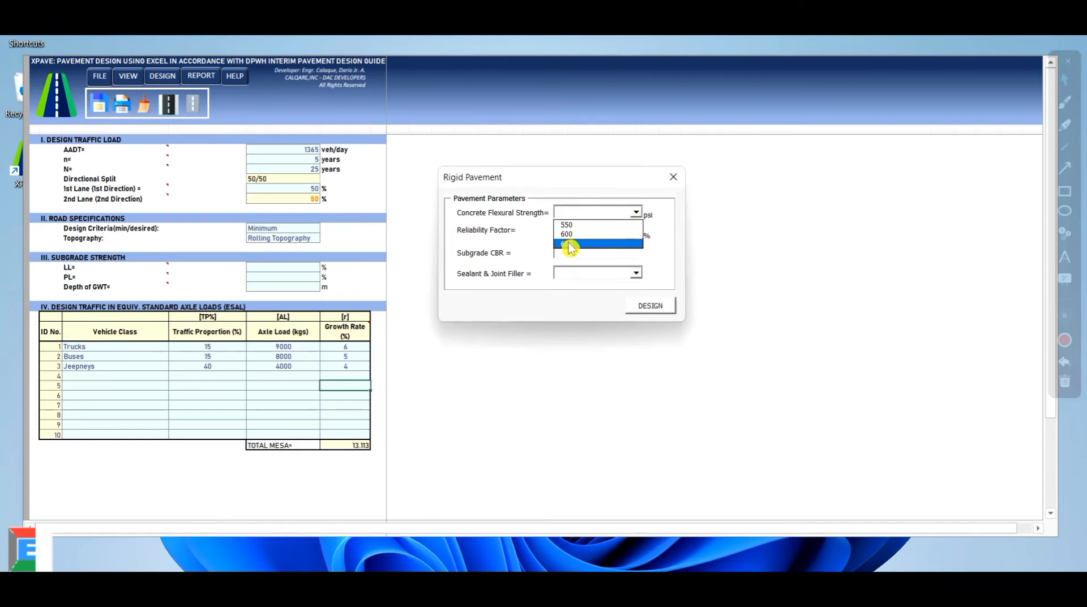
pyautogui.click(570, 245)
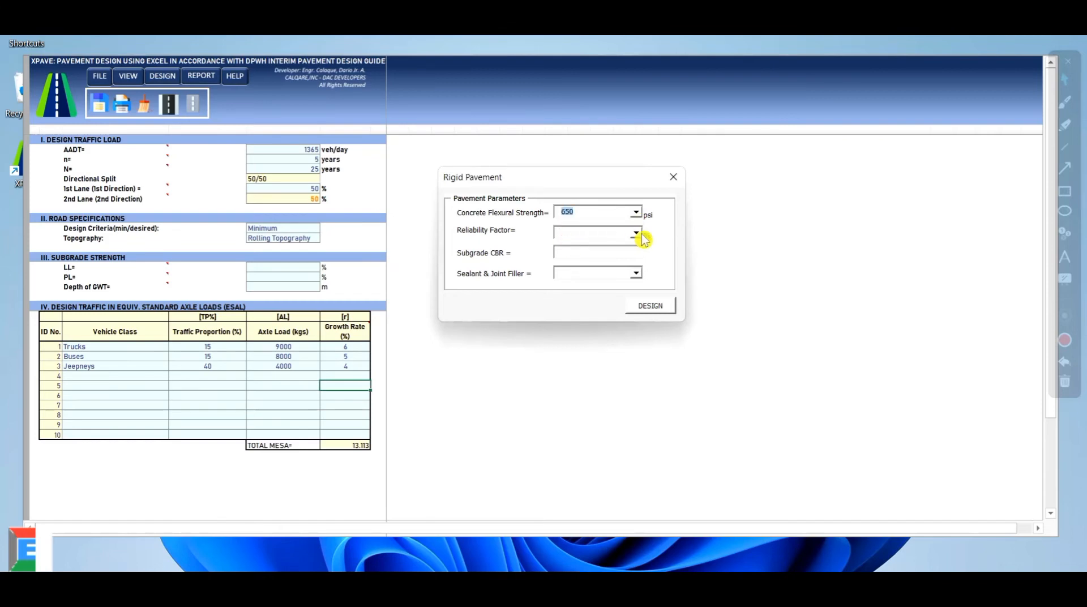
pyautogui.click(637, 233)
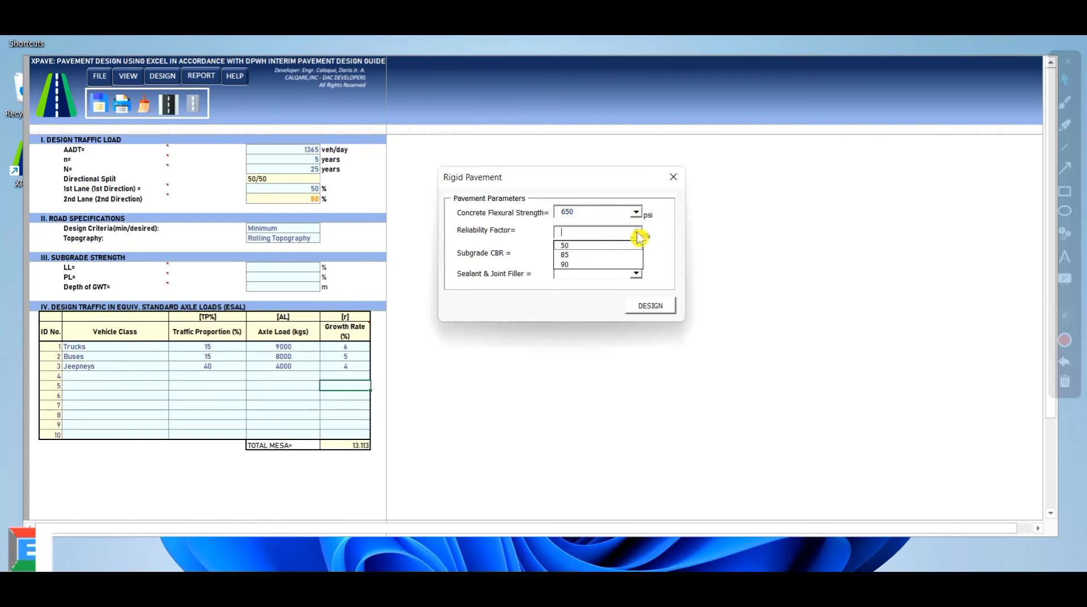
pyautogui.click(573, 259)
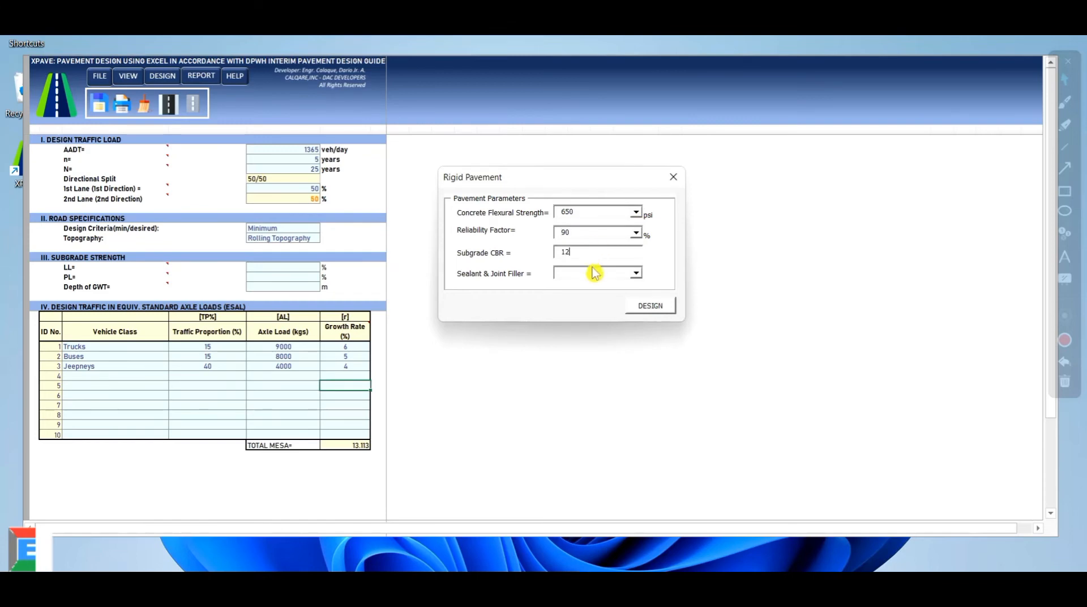
pyautogui.click(635, 275)
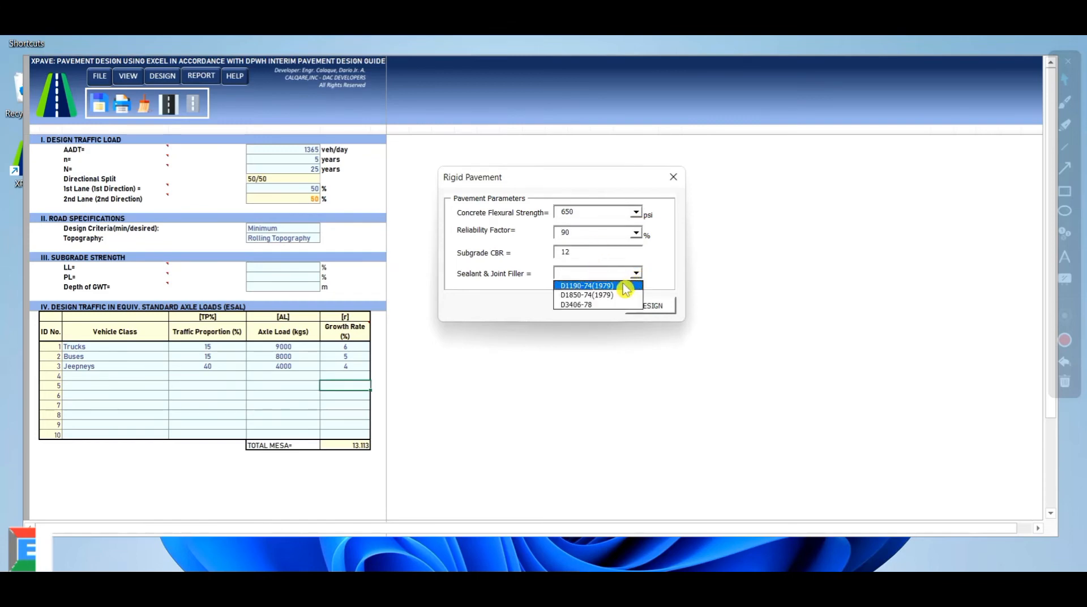
pyautogui.click(624, 286)
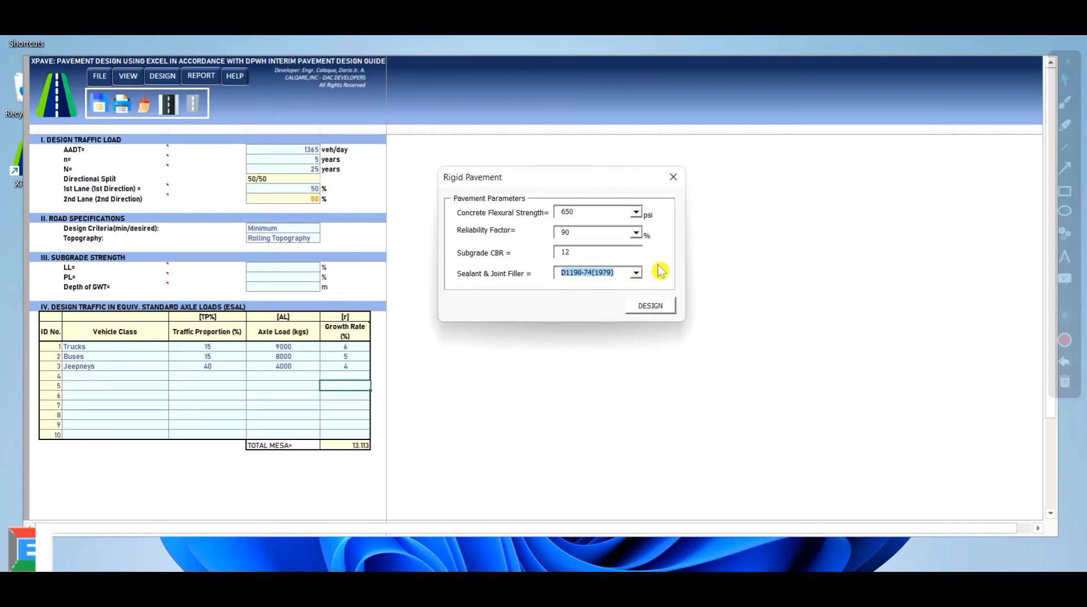
pyautogui.click(657, 313)
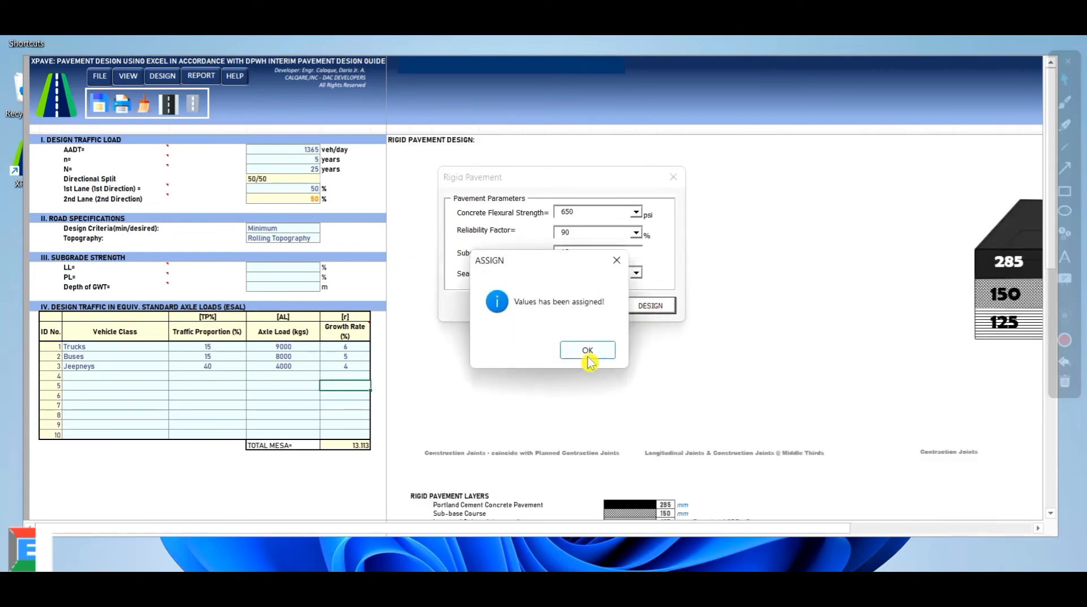
# Accept the assigned design values and close the rigid inputs to view the joint layout chart
pyautogui.click(586, 348)
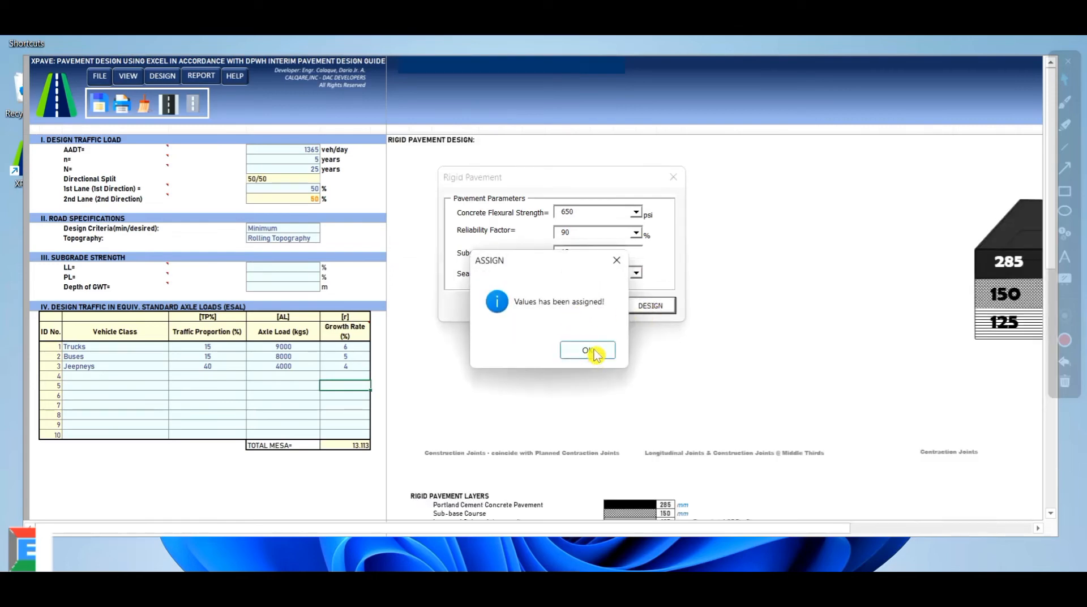
pyautogui.click(673, 176)
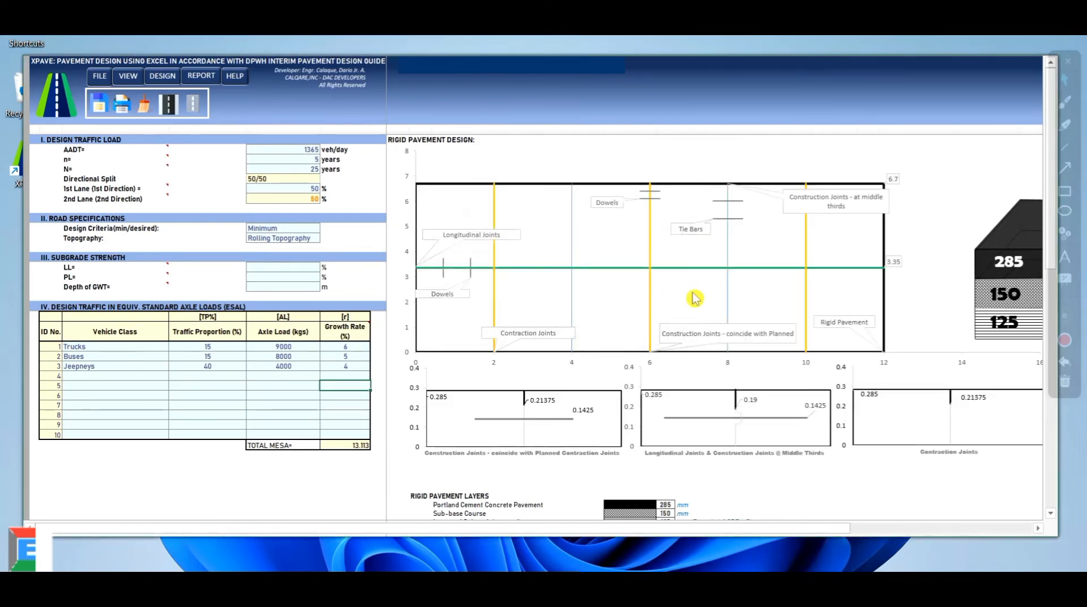
pyautogui.scroll(-3, 695, 297)
pyautogui.scroll(2, 695, 297)
pyautogui.scroll(1, 696, 297)
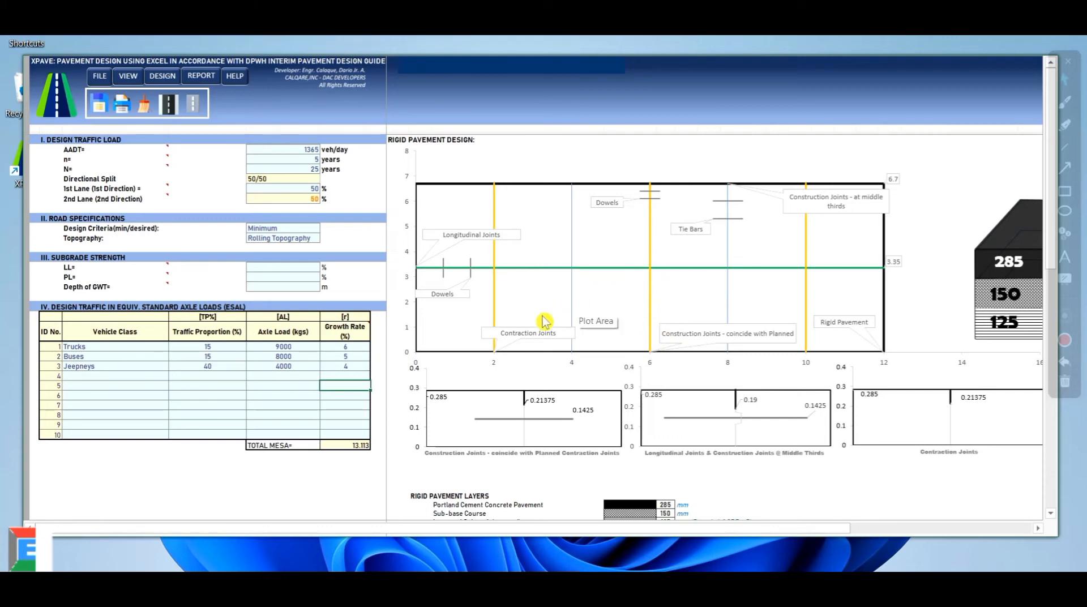
pyautogui.scroll(-1, 558, 385)
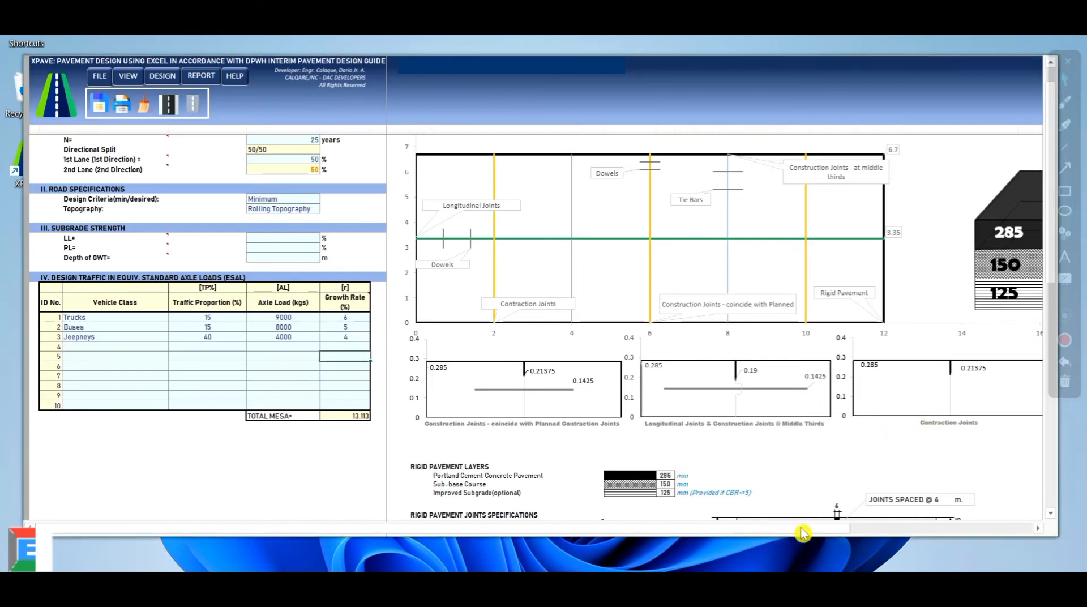
# Inspect the Rigid Pavement Layers block showing the 285, 150 and 125 mm layers
pyautogui.moveTo(825, 532); pyautogui.dragTo(880, 534)
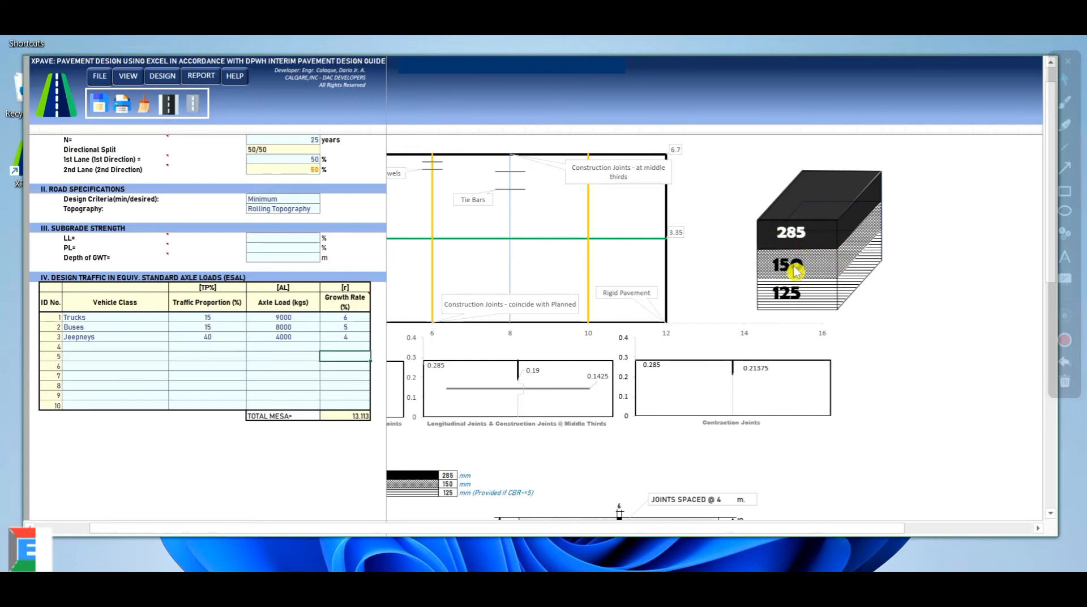
pyautogui.moveTo(767, 529); pyautogui.dragTo(640, 528)
pyautogui.moveTo(417, 466); pyautogui.dragTo(762, 496)
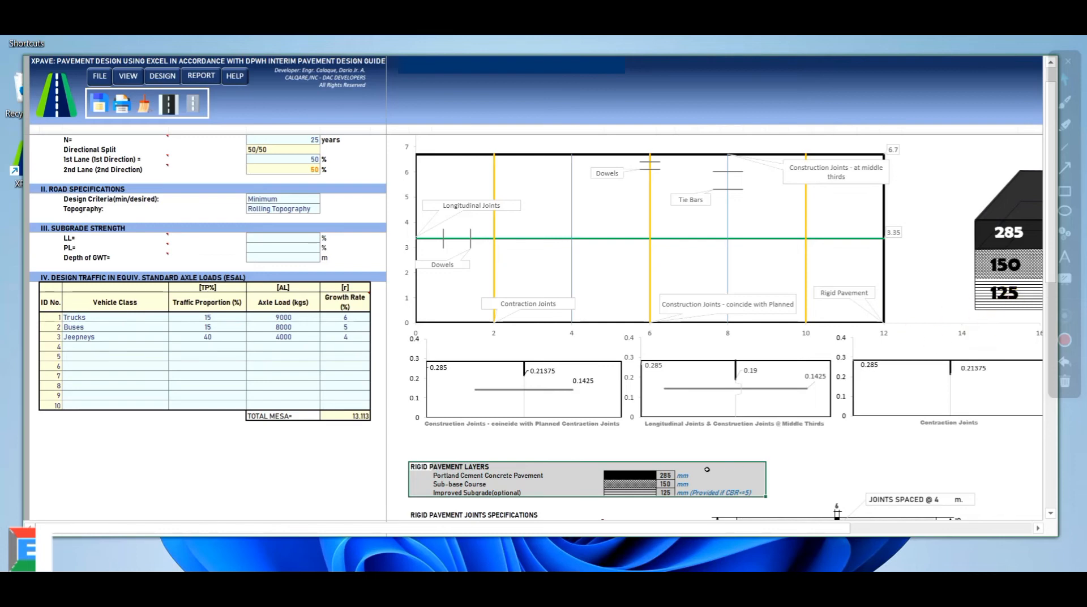
pyautogui.click(800, 443)
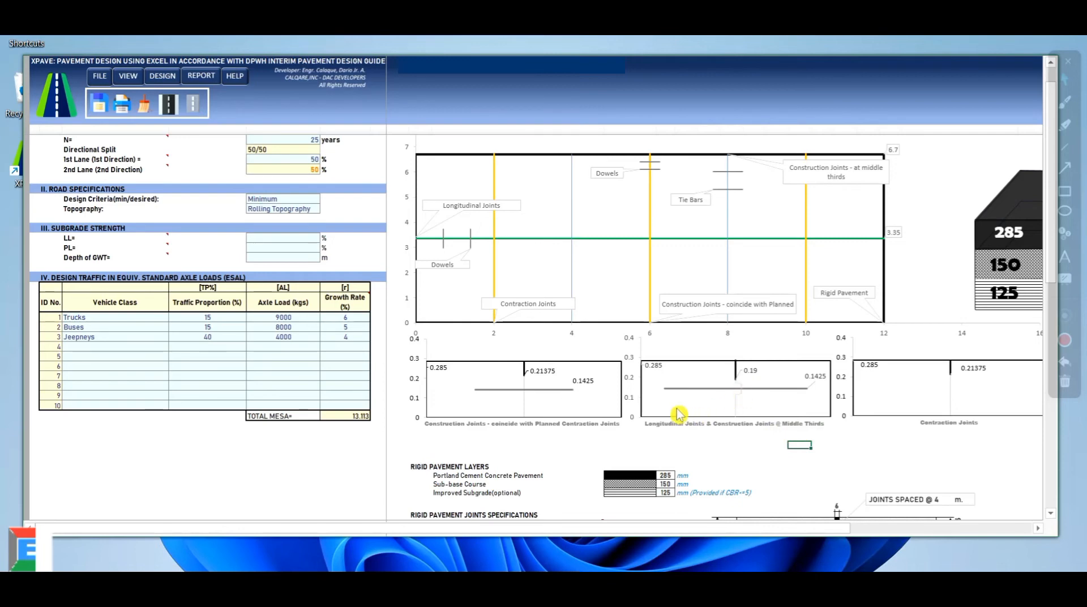
pyautogui.scroll(-3, 680, 412)
pyautogui.scroll(-1, 679, 410)
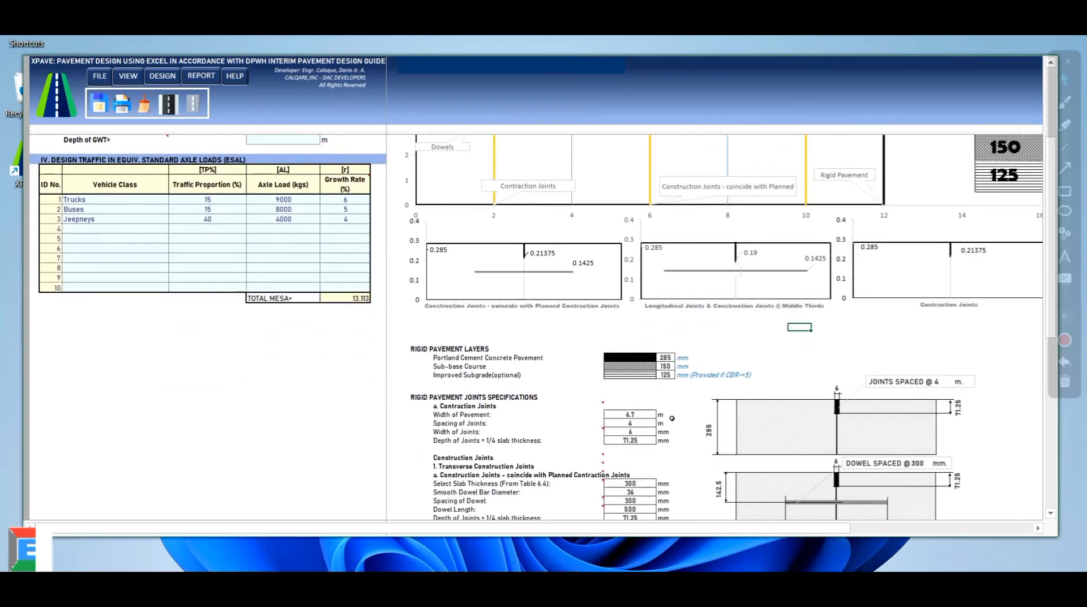
pyautogui.moveTo(682, 531)
pyautogui.mouseDown()
pyautogui.moveTo(796, 529)
pyautogui.moveTo(674, 530)
pyautogui.mouseUp()
pyautogui.scroll(-4, 690, 412)
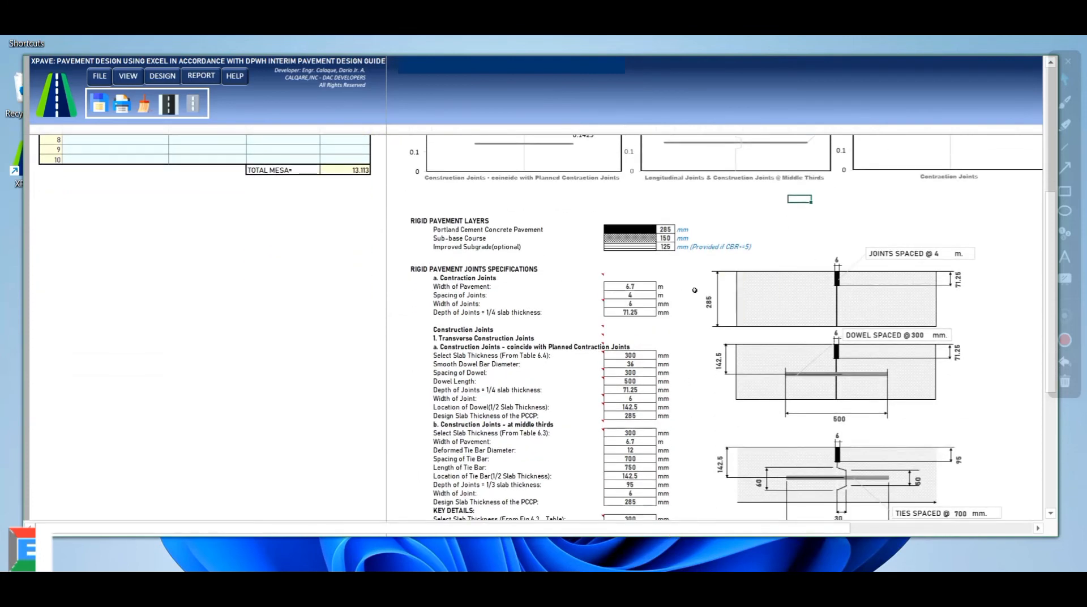
pyautogui.scroll(-1, 694, 289)
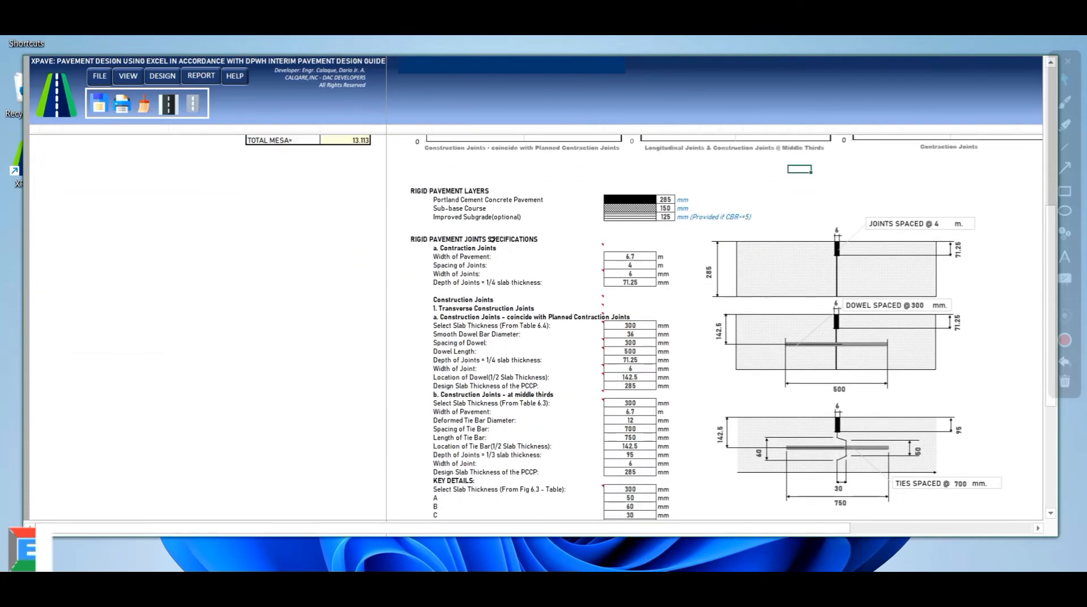
pyautogui.scroll(-1, 734, 248)
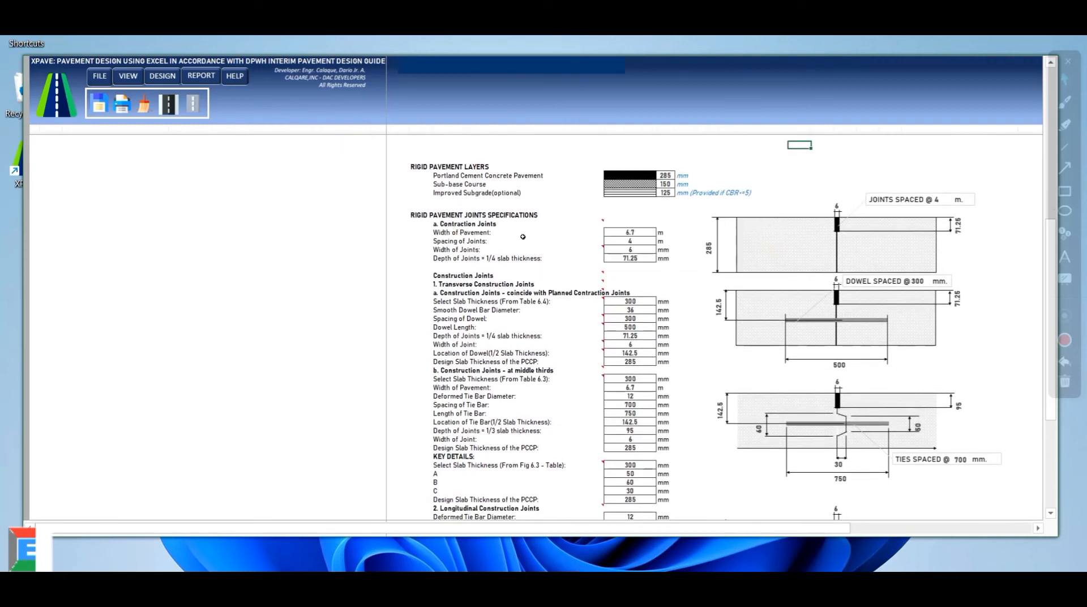
pyautogui.moveTo(470, 233); pyautogui.dragTo(674, 259)
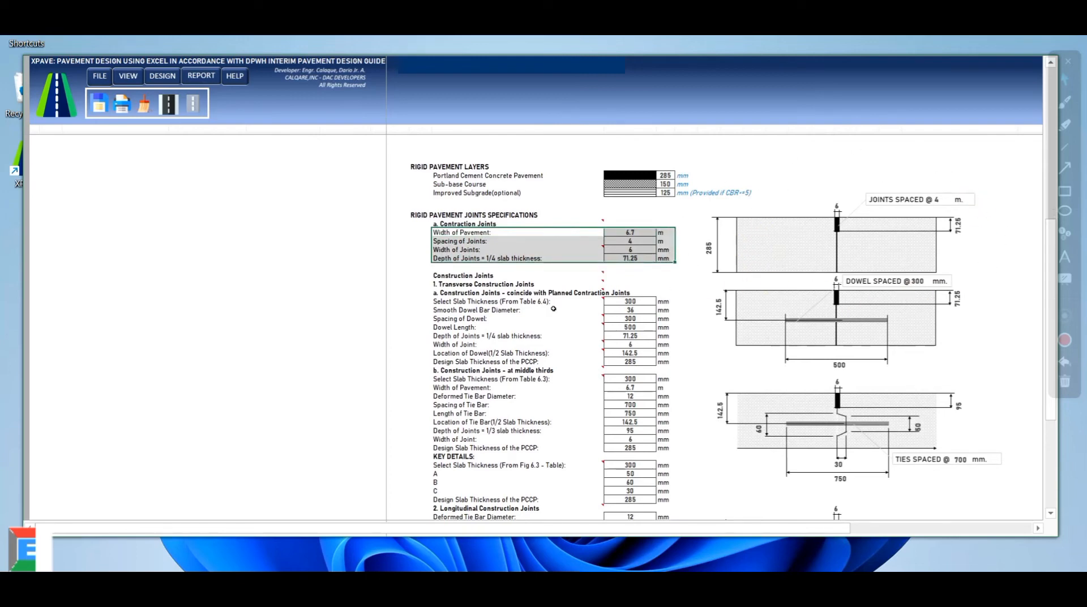
pyautogui.moveTo(447, 277); pyautogui.dragTo(668, 500)
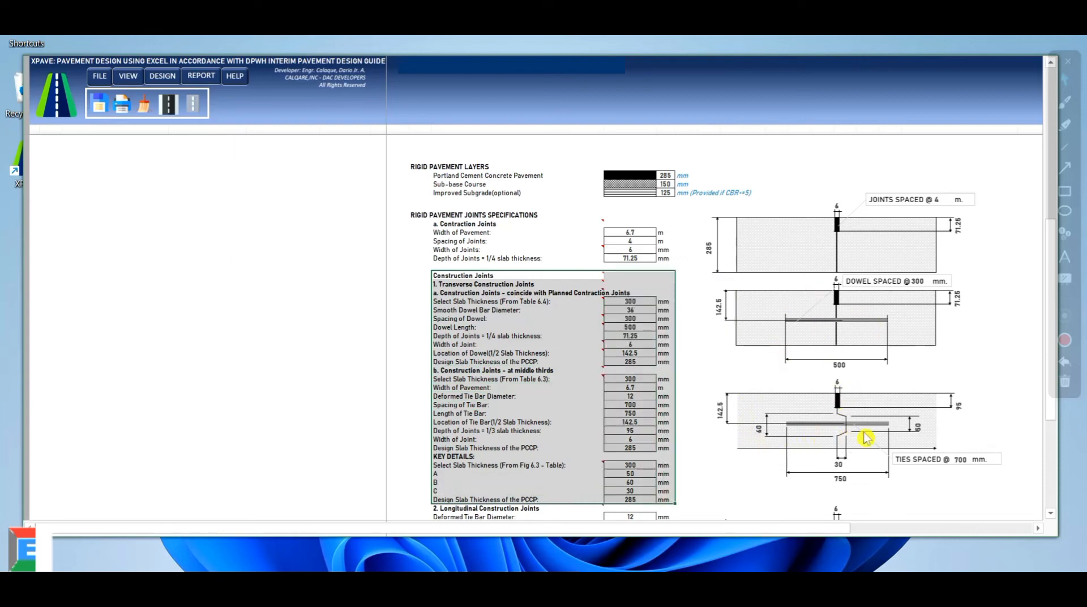
pyautogui.scroll(-5, 771, 383)
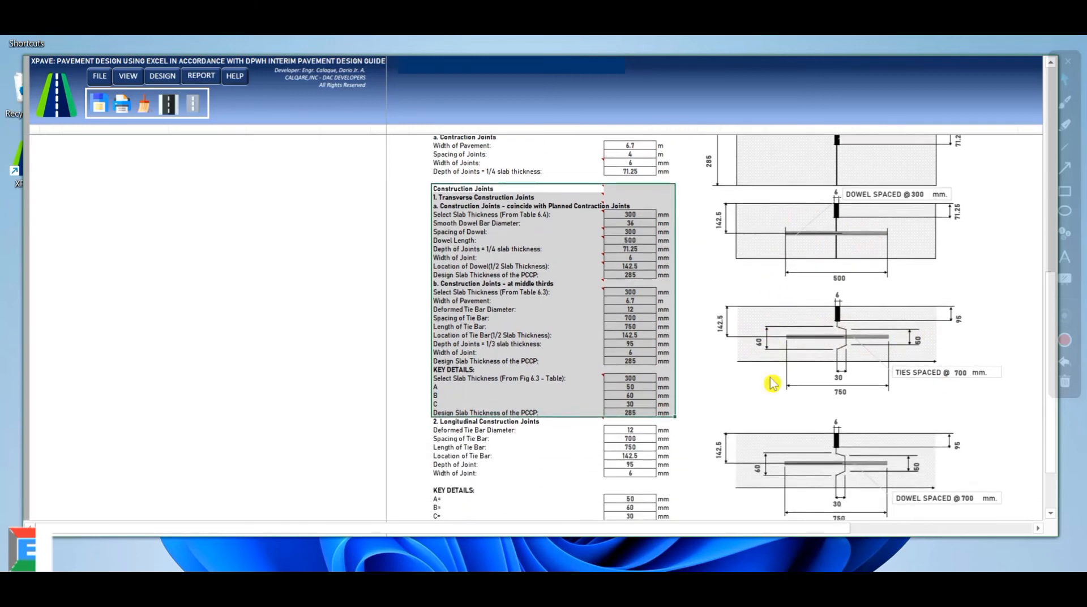
pyautogui.scroll(-3, 772, 383)
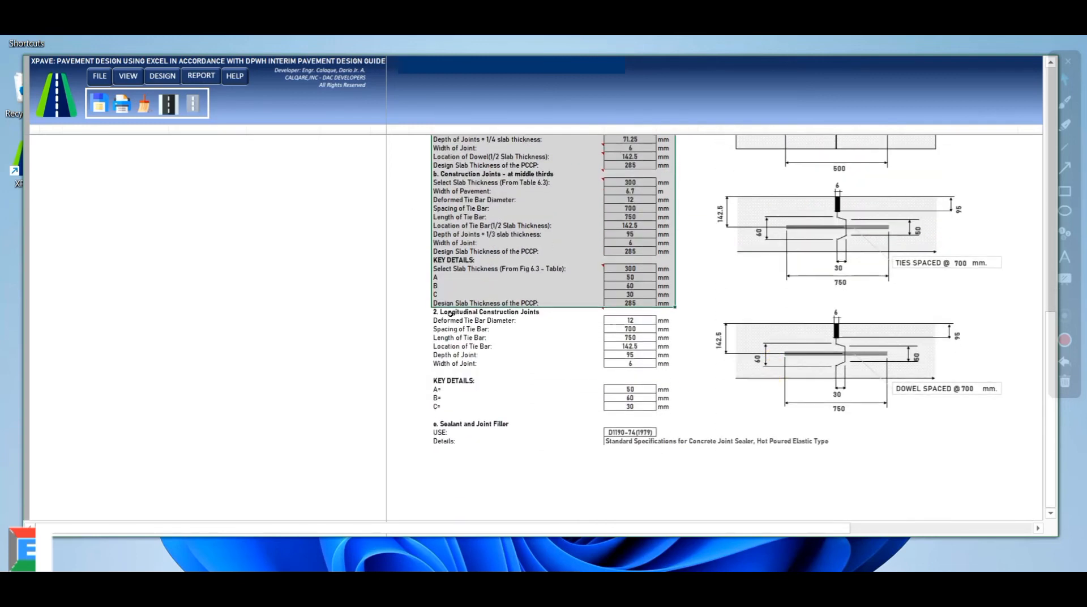
pyautogui.moveTo(450, 313)
pyautogui.moveTo(450, 313); pyautogui.dragTo(953, 443)
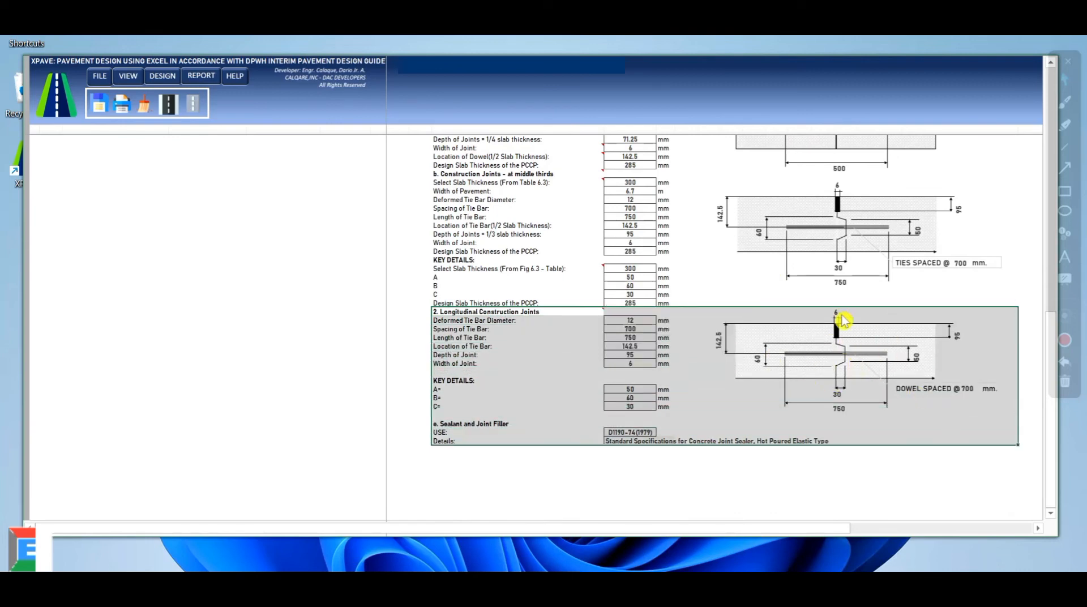
pyautogui.click(746, 294)
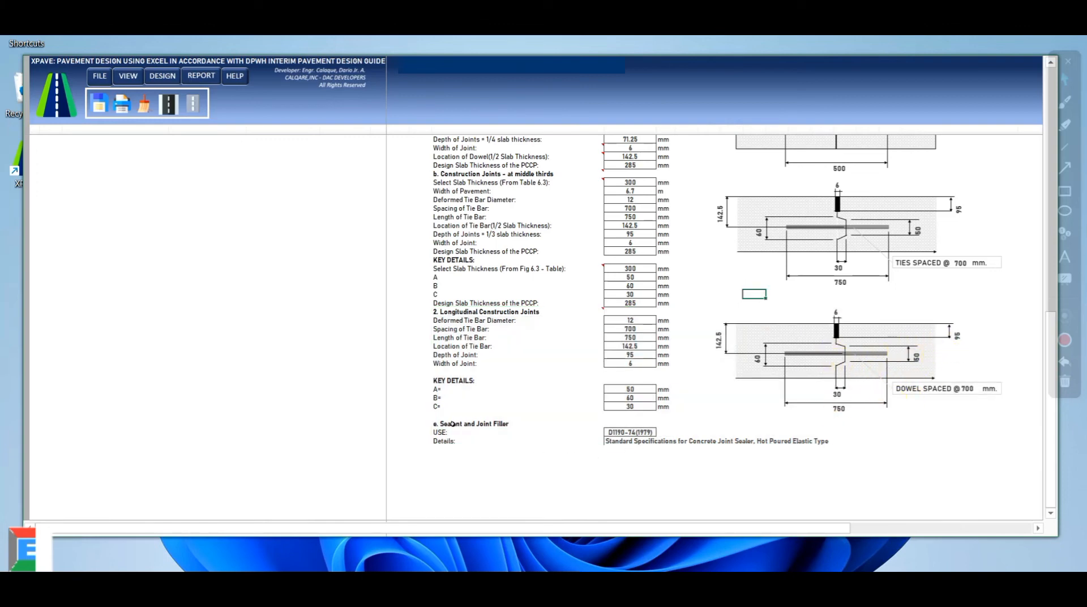
pyautogui.moveTo(453, 424); pyautogui.dragTo(788, 440)
pyautogui.scroll(3, 550, 360)
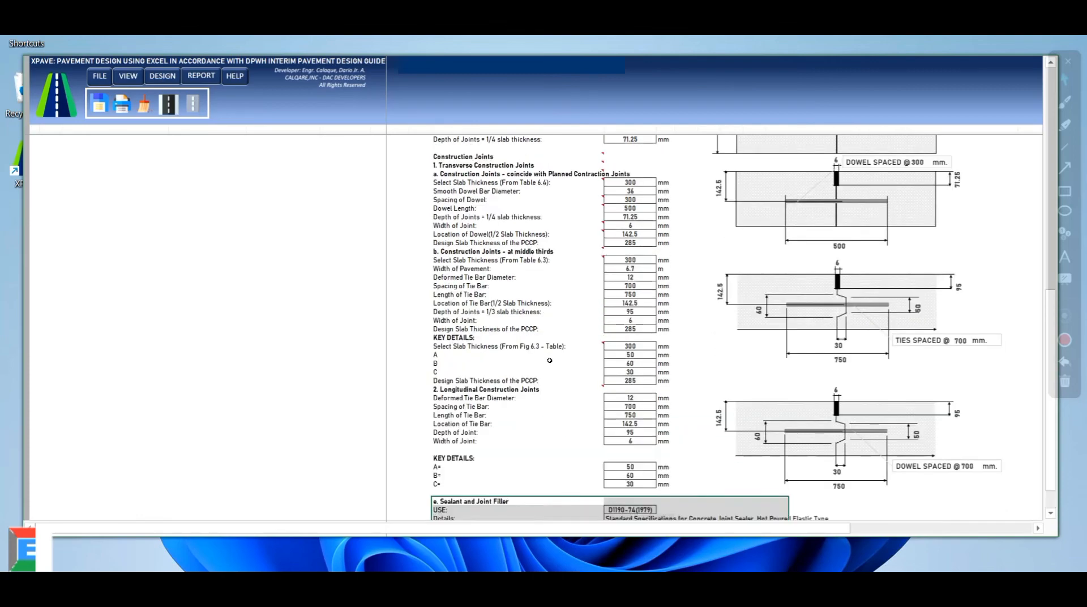
pyautogui.scroll(15, 549, 360)
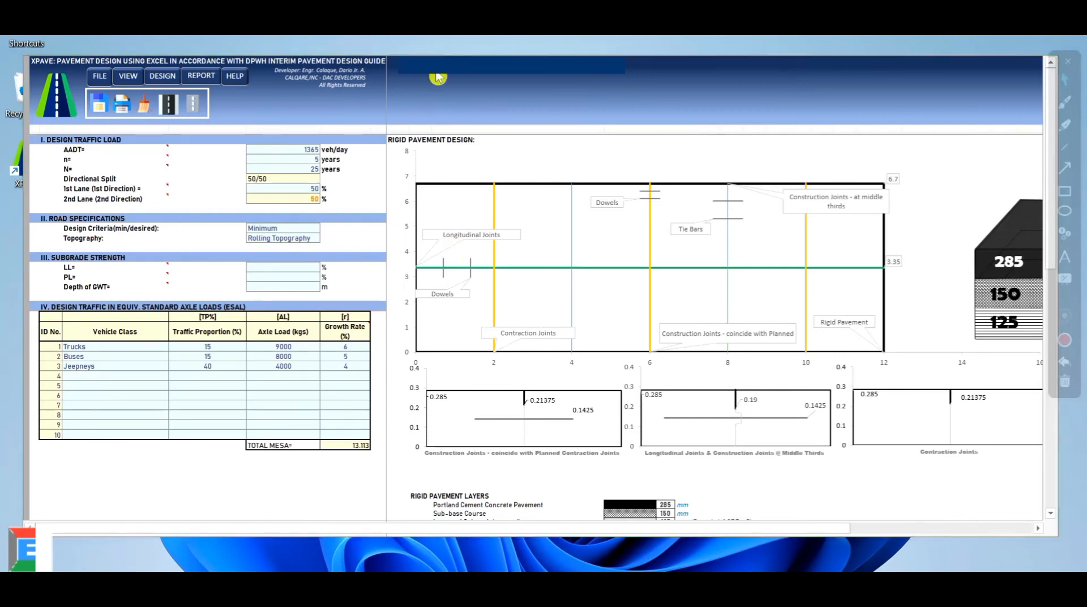
pyautogui.click(201, 82)
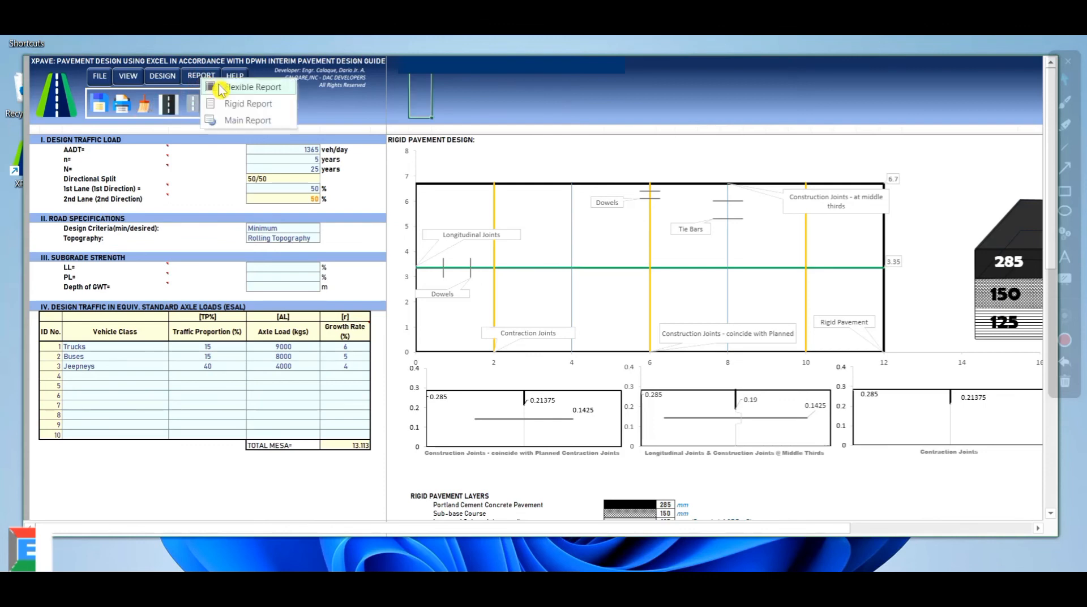
pyautogui.click(236, 105)
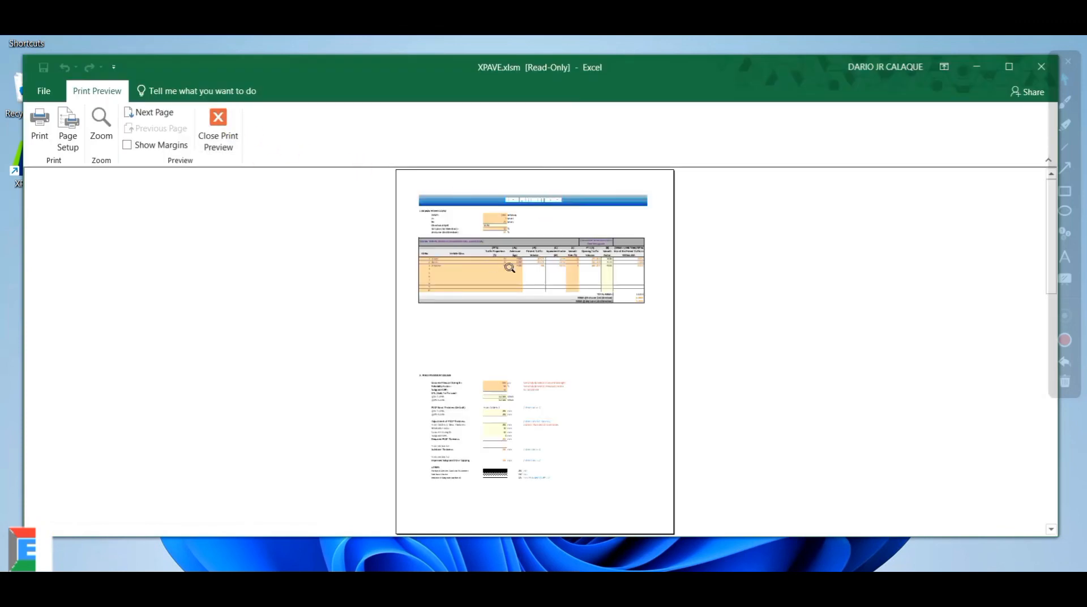
pyautogui.click(548, 260)
pyautogui.scroll(3, 492, 288)
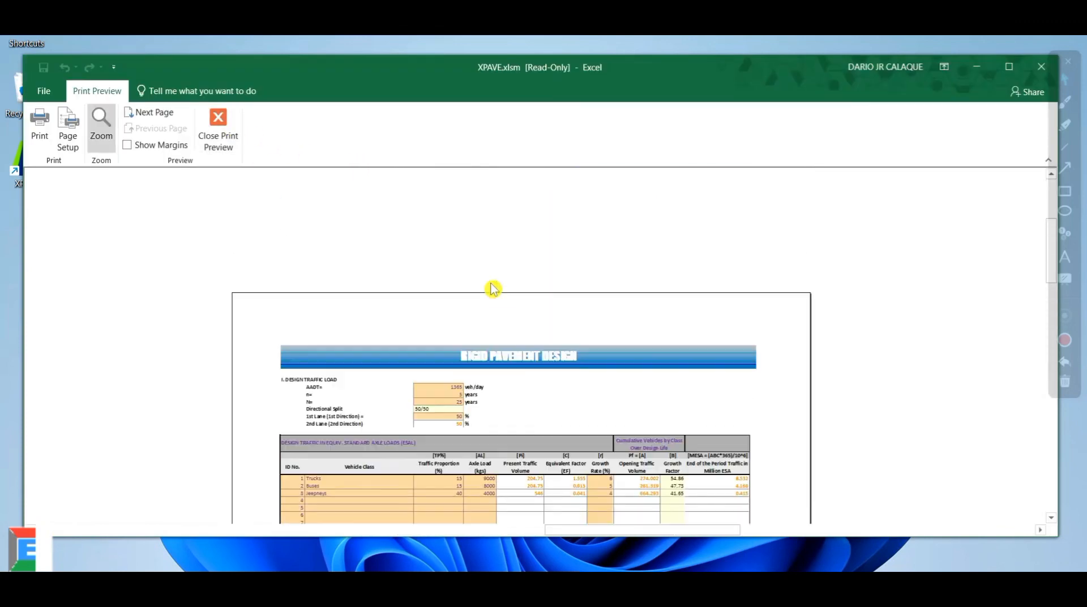
pyautogui.scroll(-5, 492, 289)
pyautogui.scroll(-4, 493, 289)
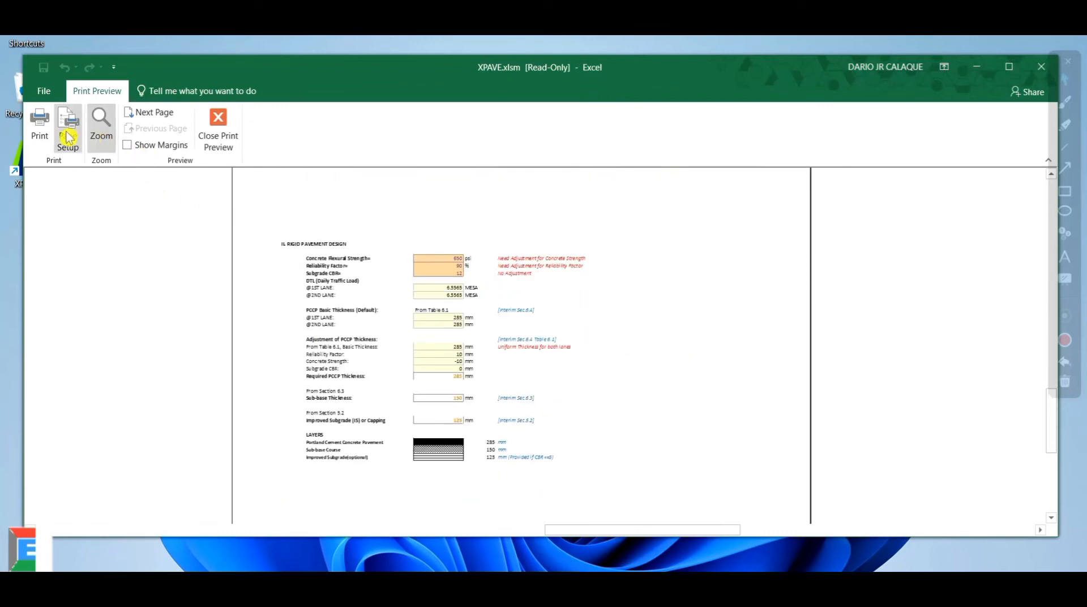
pyautogui.click(504, 285)
pyautogui.scroll(-1, 577, 323)
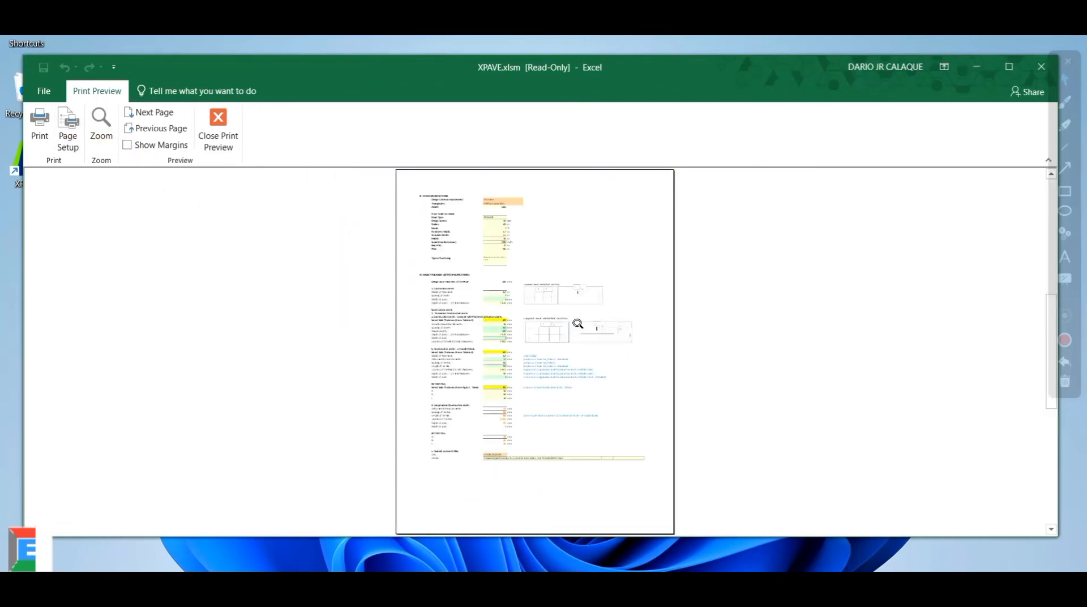
pyautogui.click(575, 309)
pyautogui.click(569, 269)
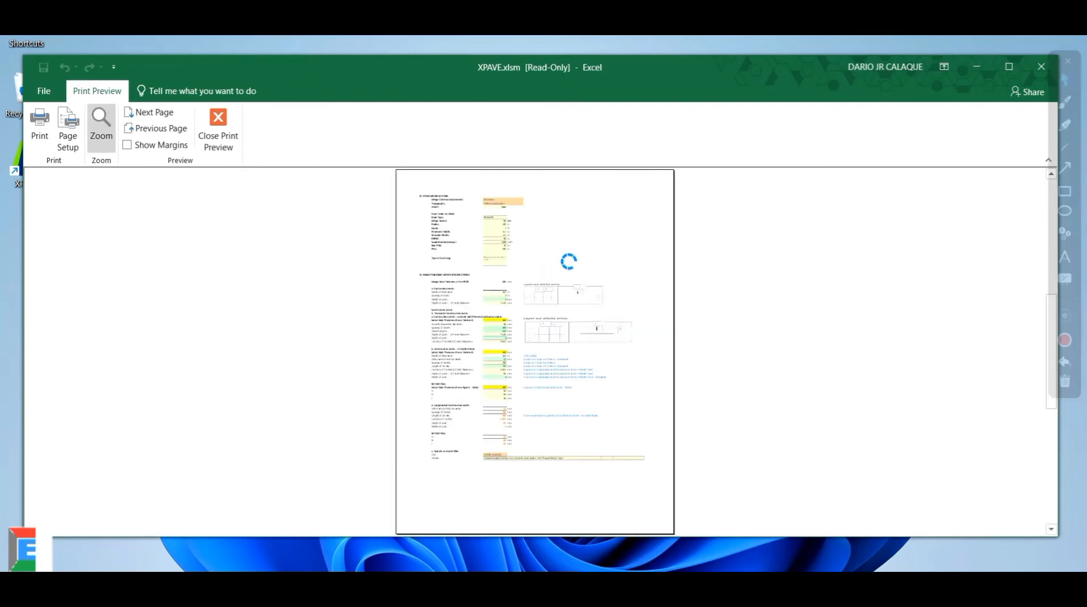
pyautogui.click(566, 204)
pyautogui.scroll(-1, 541, 347)
pyautogui.scroll(-3, 541, 346)
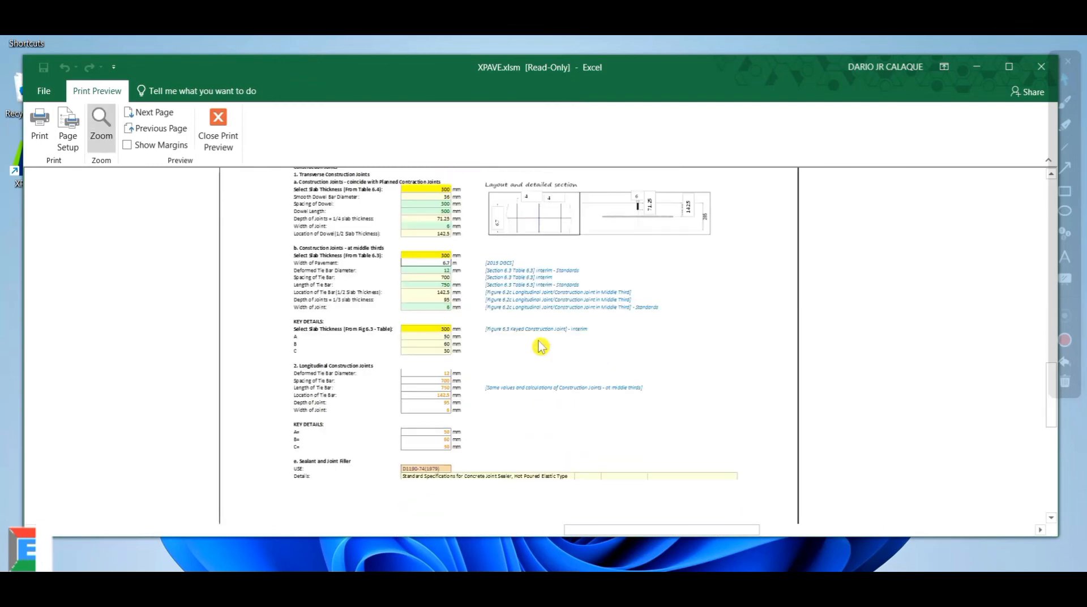
pyautogui.scroll(15, 539, 345)
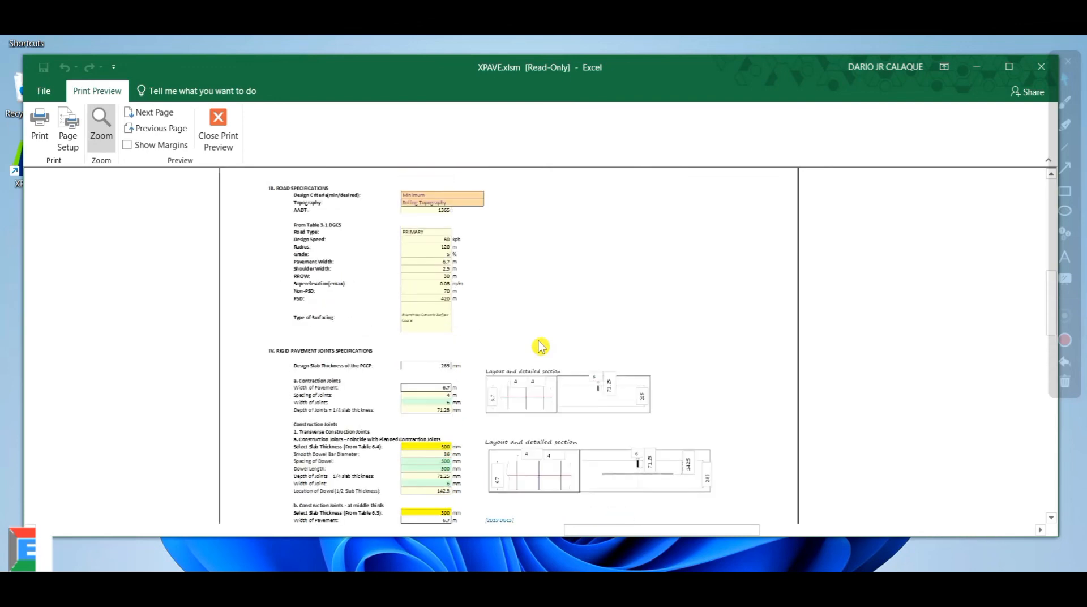
pyautogui.click(218, 127)
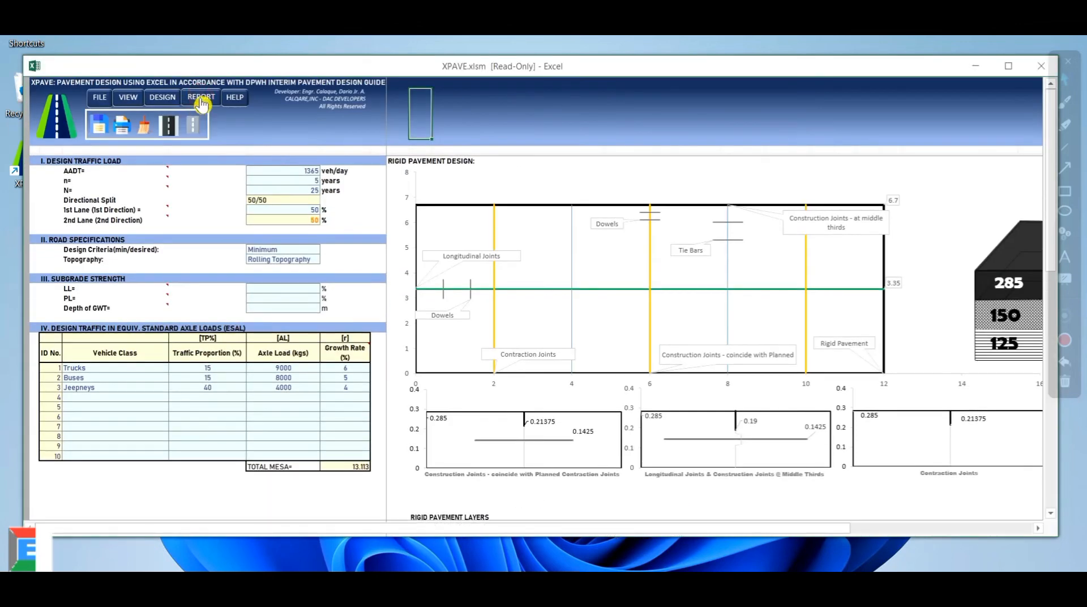
pyautogui.click(201, 99)
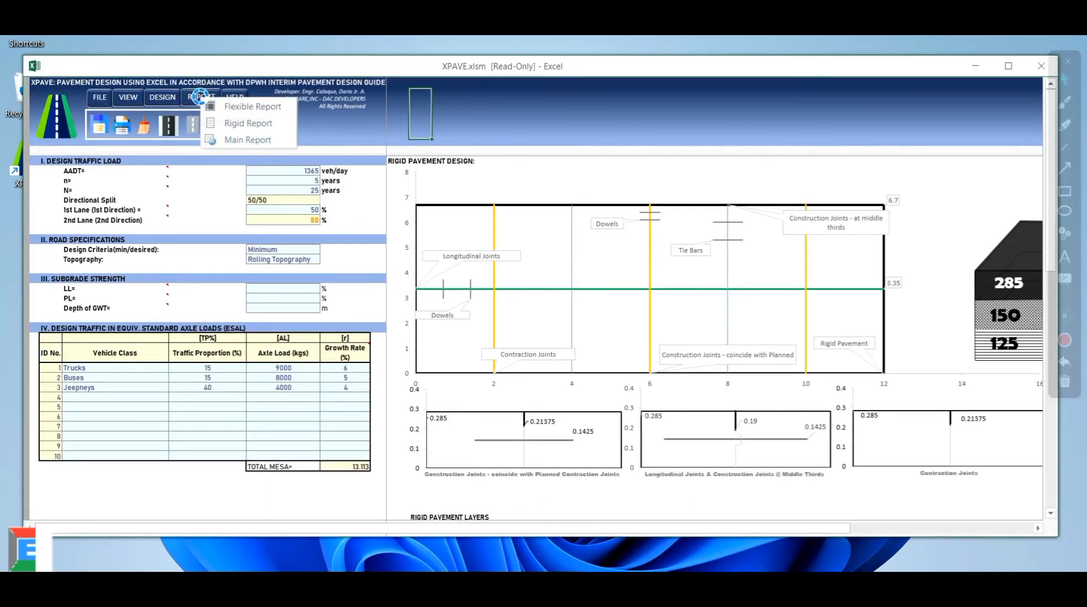
pyautogui.click(243, 141)
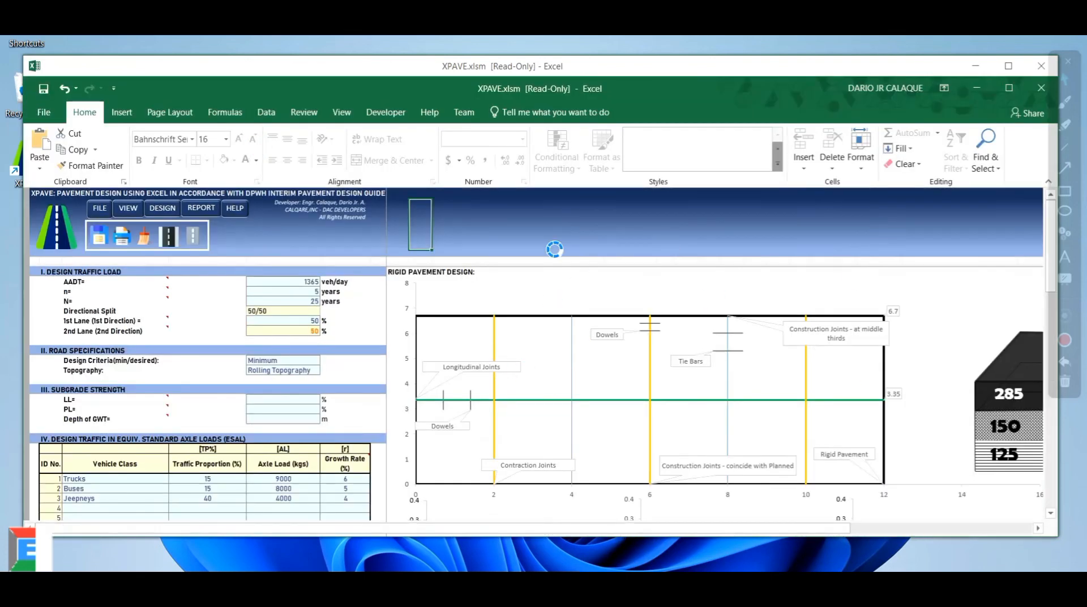
pyautogui.scroll(-5, 724, 338)
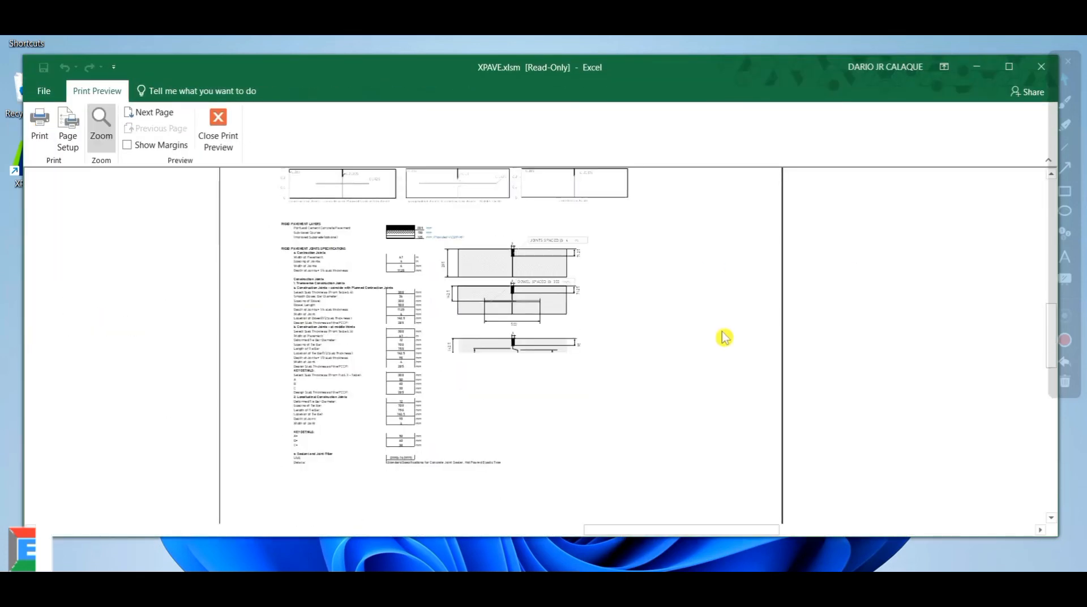
pyautogui.scroll(-1, 724, 337)
pyautogui.click(497, 292)
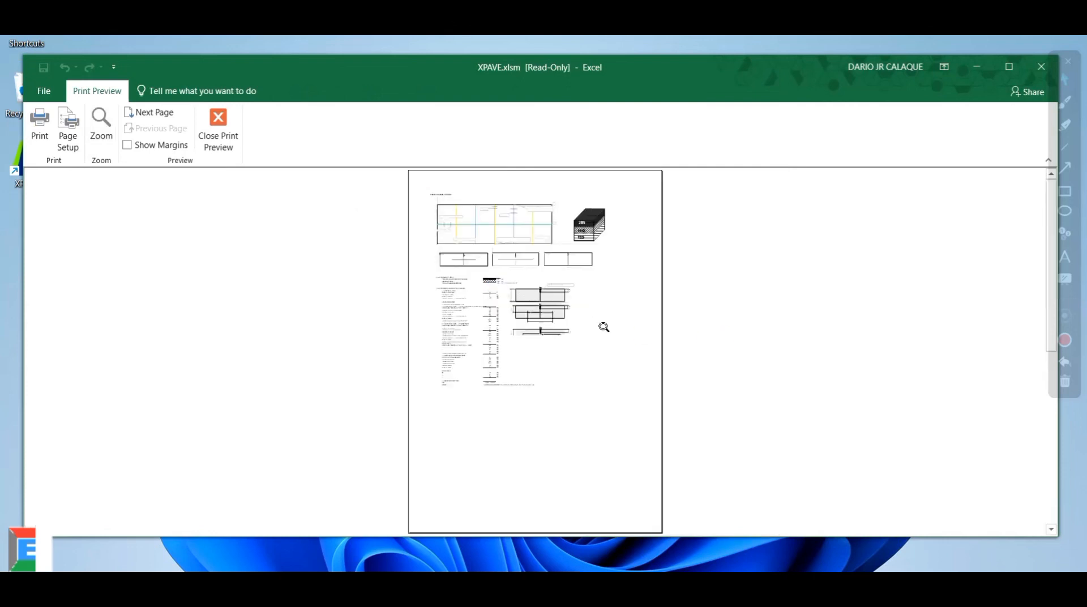
pyautogui.click(558, 351)
pyautogui.scroll(6, 520, 344)
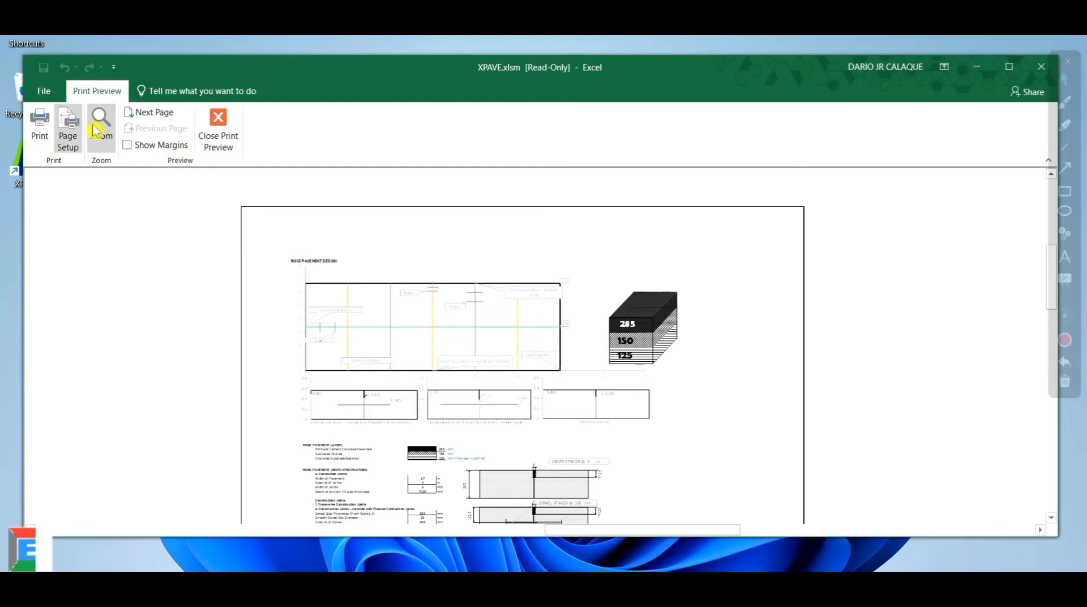
pyautogui.click(218, 133)
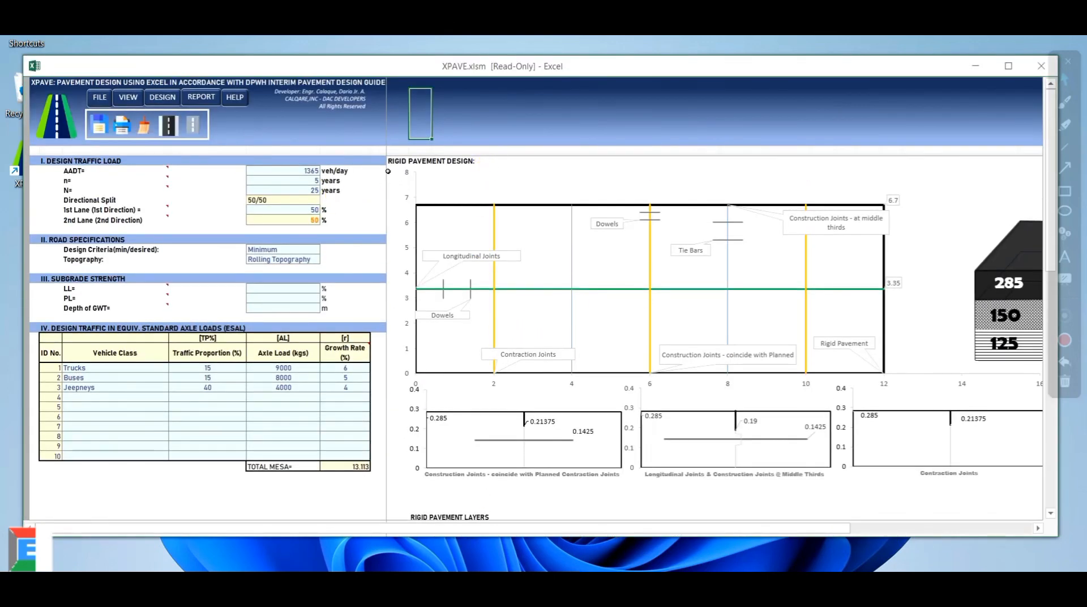
pyautogui.moveTo(391, 161); pyautogui.dragTo(892, 500)
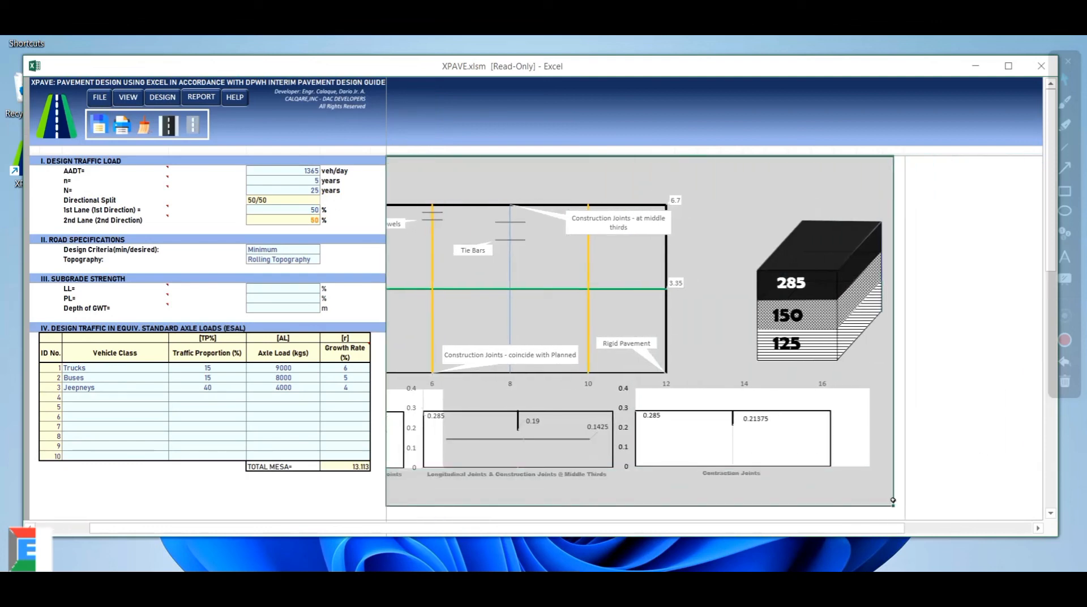
pyautogui.moveTo(857, 538); pyautogui.dragTo(776, 534)
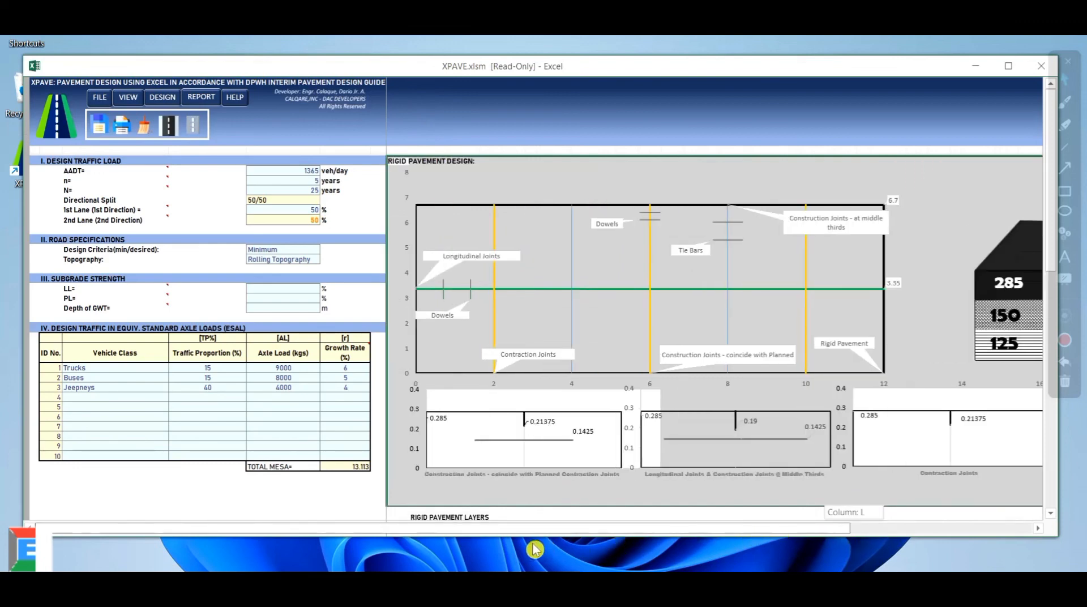
pyautogui.click(99, 102)
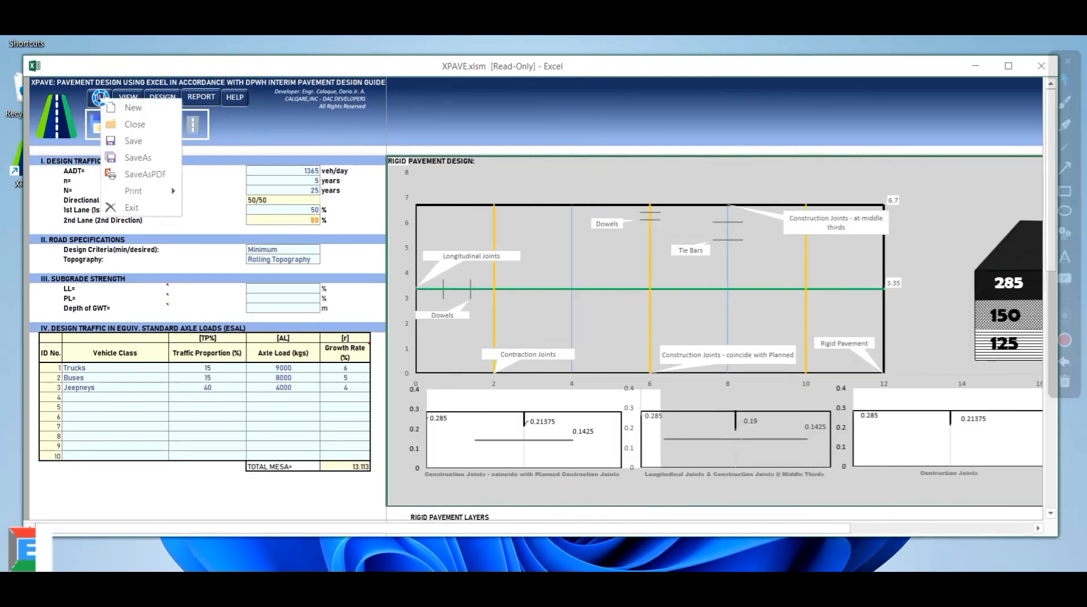
pyautogui.moveTo(180, 196)
pyautogui.click(228, 209)
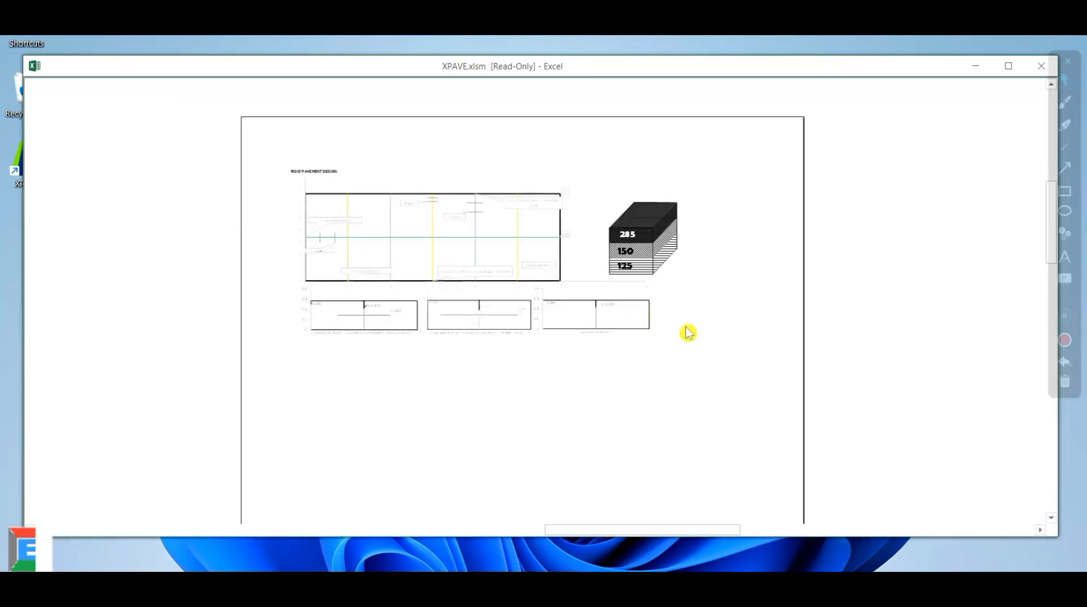
pyautogui.scroll(-1, 628, 366)
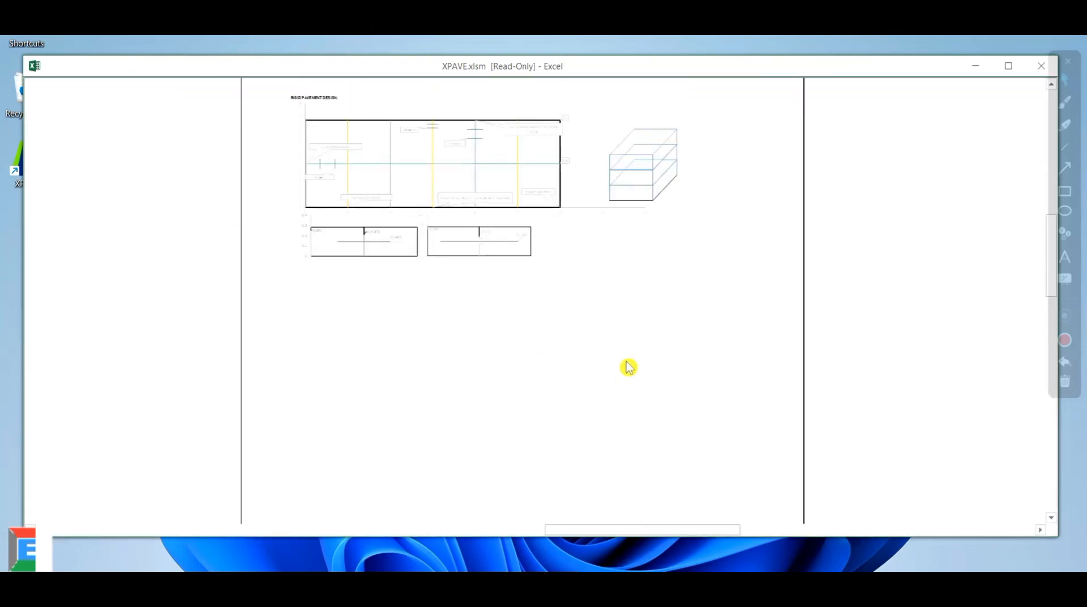
pyautogui.scroll(3, 638, 347)
pyautogui.click(1040, 67)
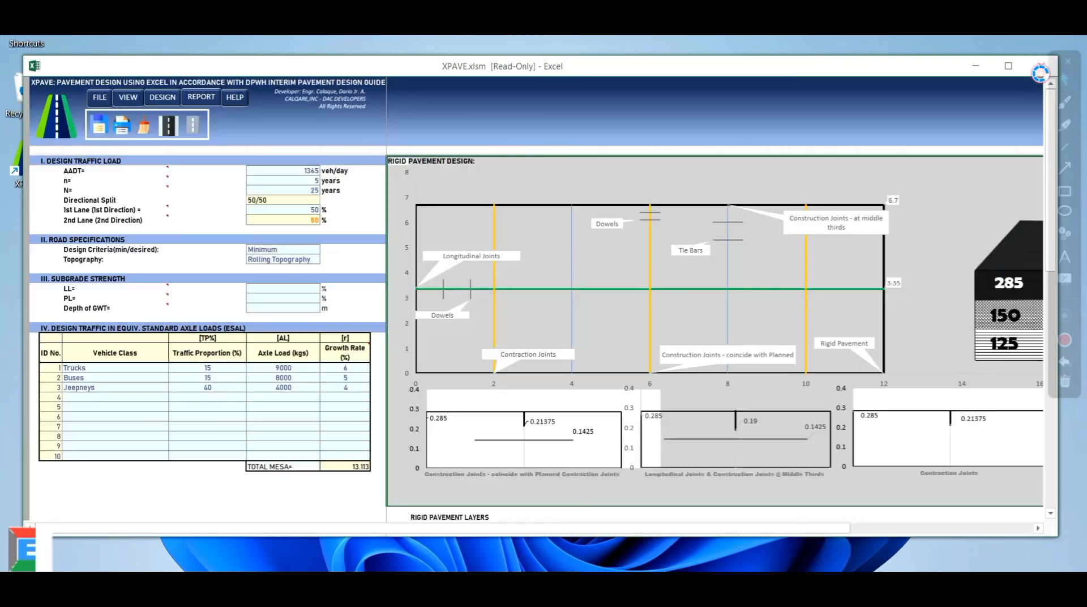
pyautogui.click(706, 125)
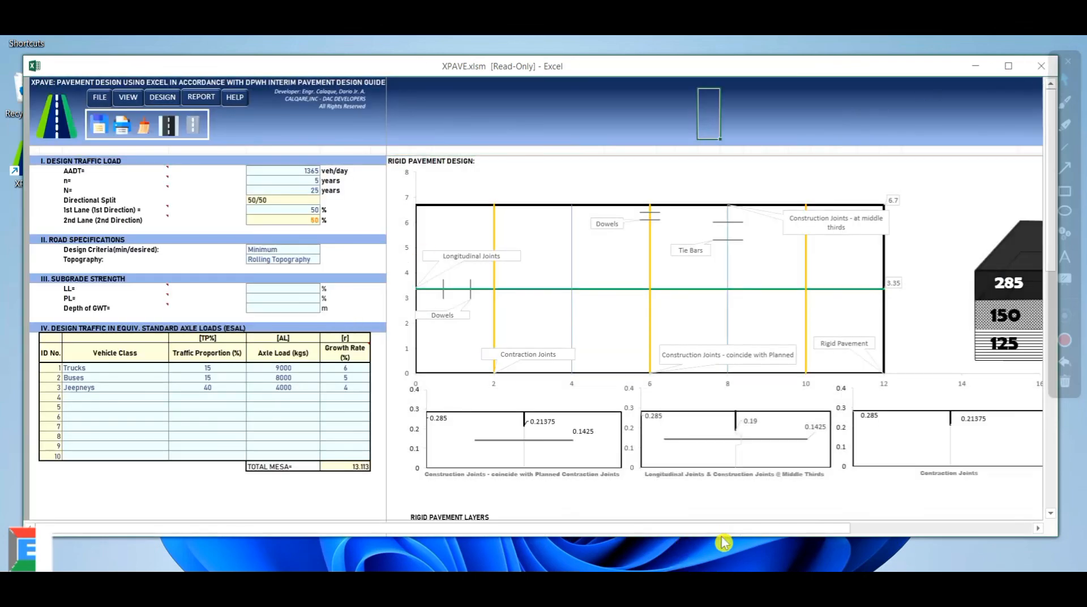